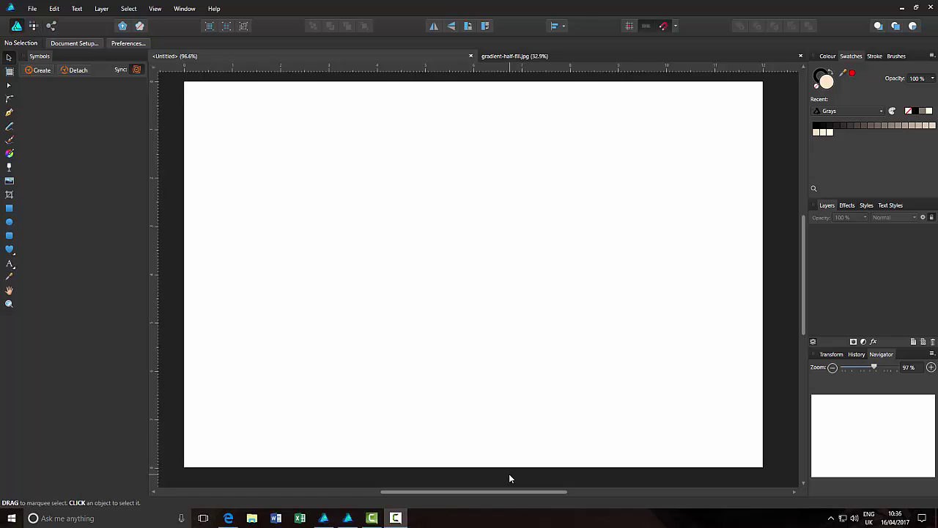
Step: Look at the Interlocking Rings Challenge picture in the Edge browser and return to Affinity Designer
{"action": "left_click", "coordinate": [229, 519]}
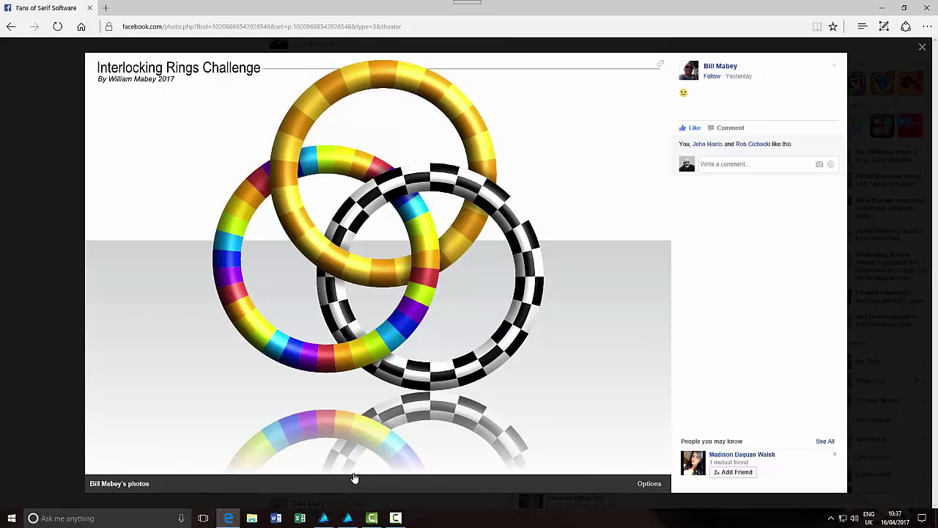
{"action": "left_click", "coordinate": [326, 520]}
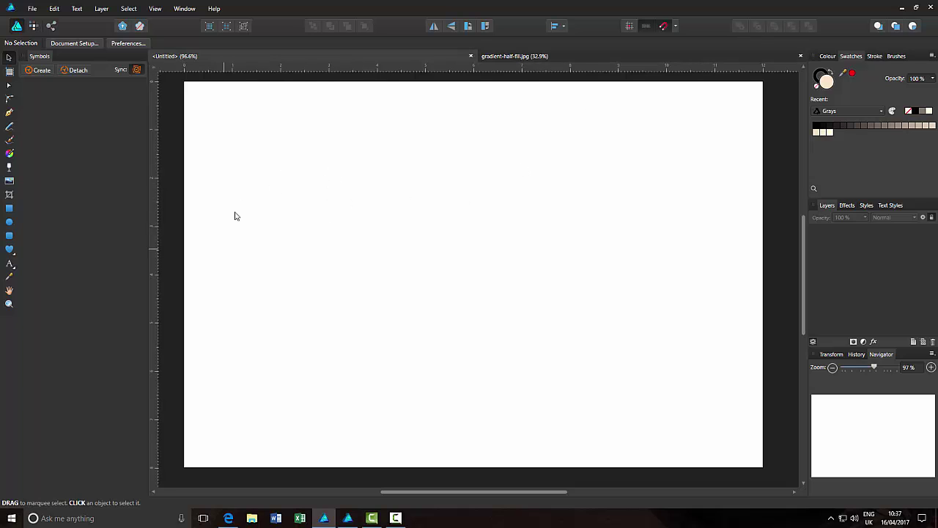
Step: Draw a circular donut near the page's upper-left corner with a 75% hole radius and a red fill from the Colors palette
{"action": "left_click", "coordinate": [13, 255]}
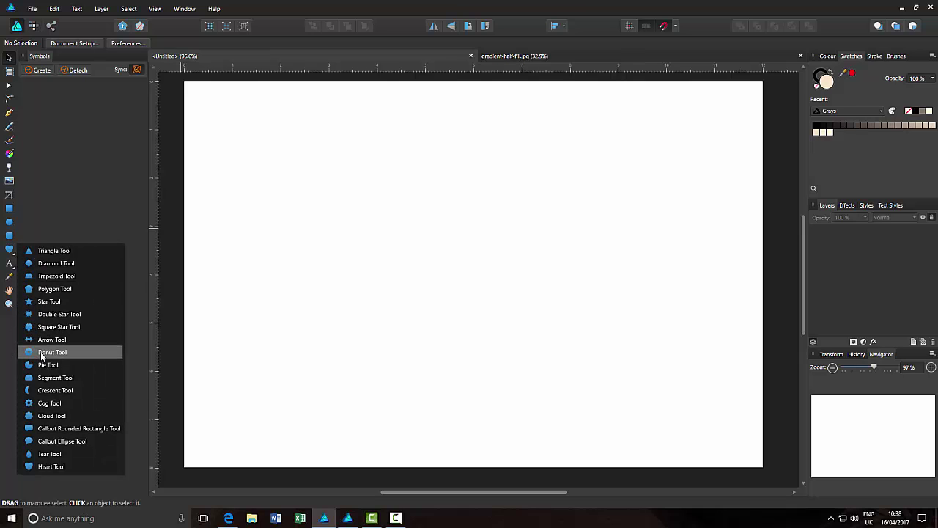
{"action": "left_click", "coordinate": [41, 352]}
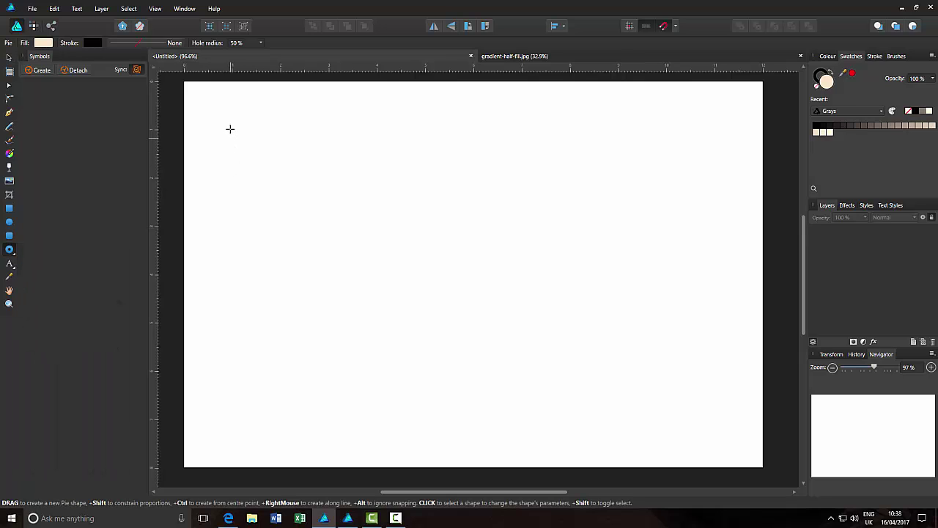
{"action": "left_click_drag", "start_coordinate": [222, 118], "coordinate": [355, 291]}
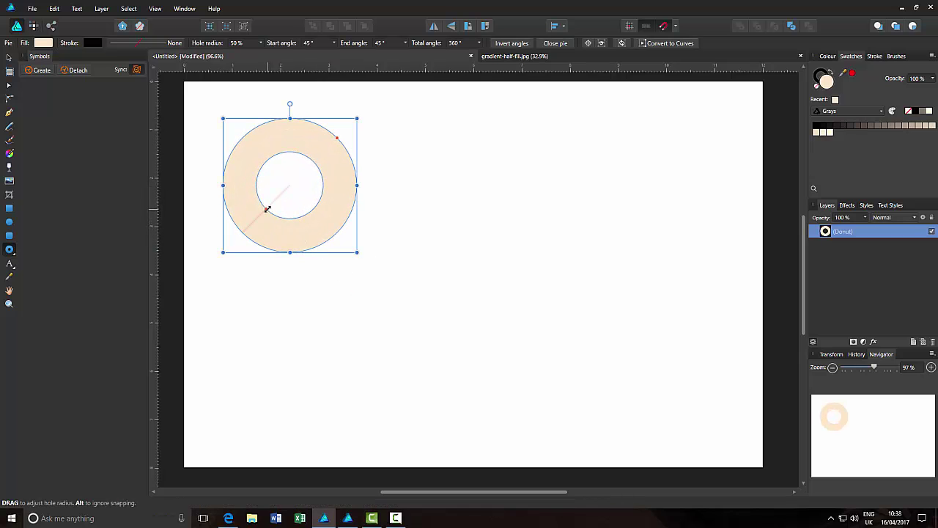
{"action": "left_click_drag", "start_coordinate": [265, 211], "coordinate": [254, 220]}
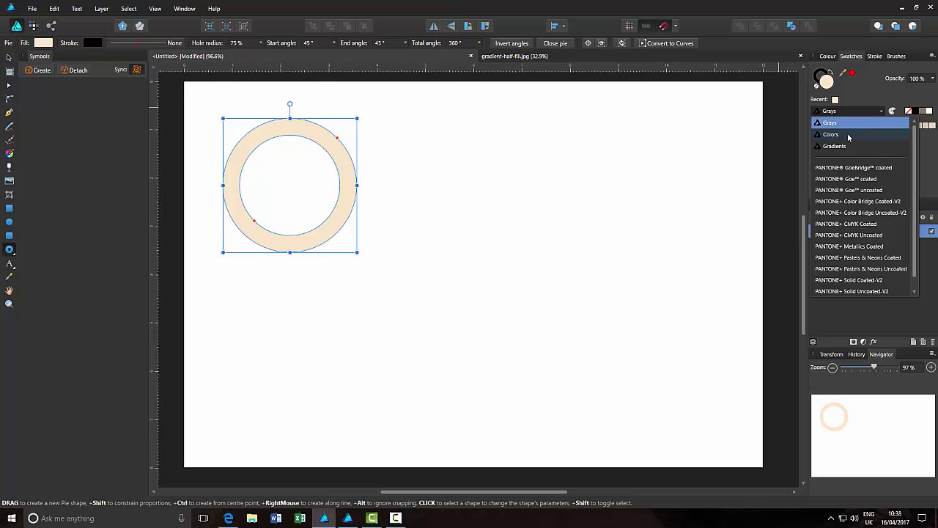
{"action": "left_click", "coordinate": [849, 135]}
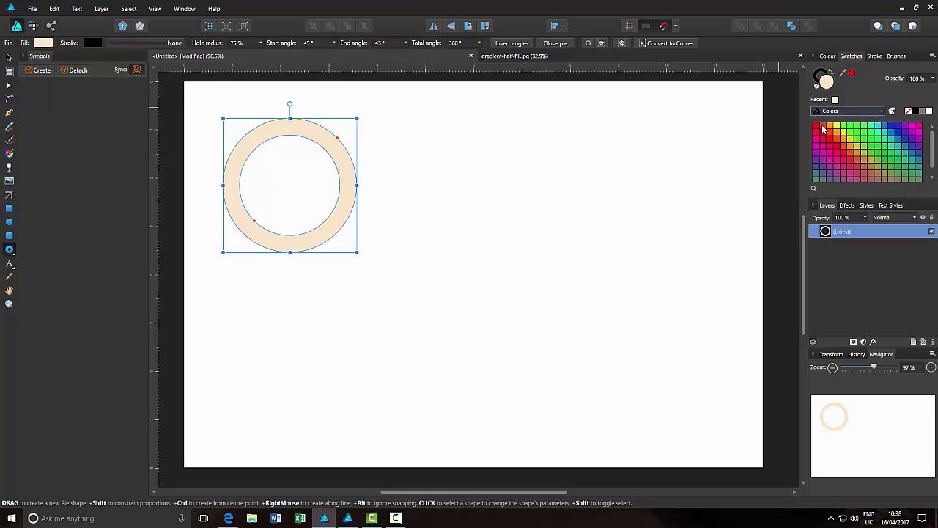
{"action": "left_click", "coordinate": [823, 128]}
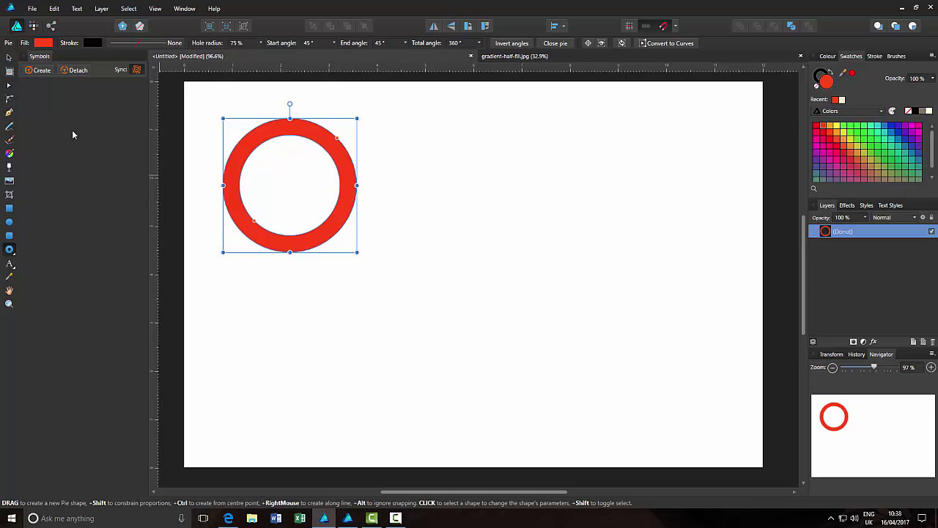
Step: Duplicate the red donut half its width to the right so both rings overlap, and fill the copy with blue
{"action": "left_click", "coordinate": [8, 57]}
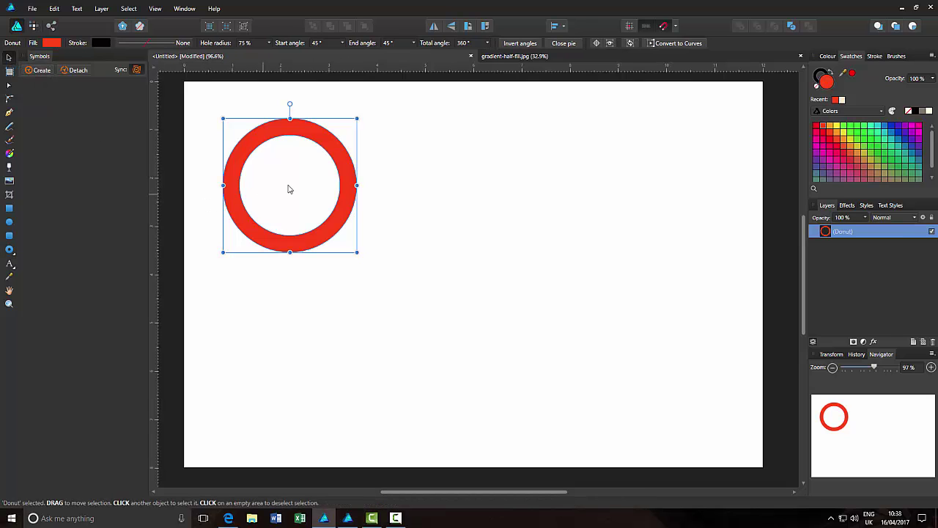
{"action": "left_click_drag", "start_coordinate": [299, 184], "coordinate": [366, 184]}
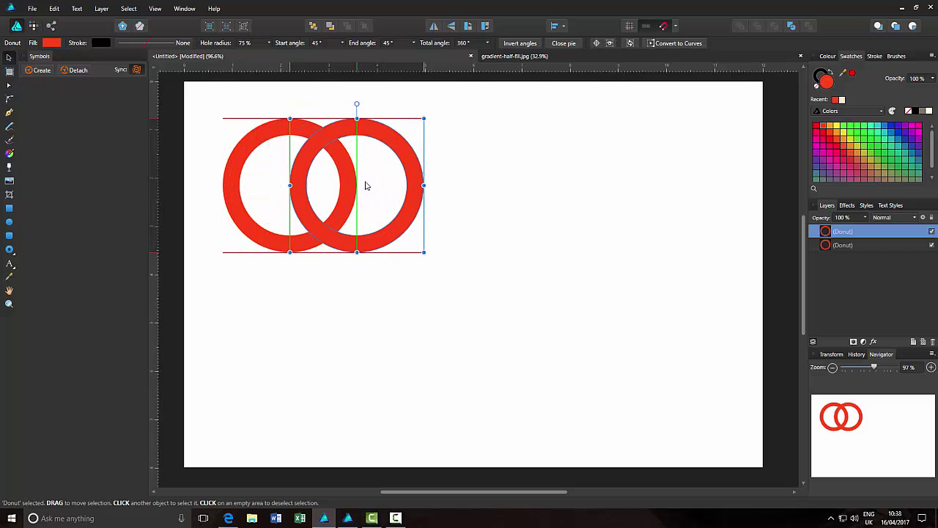
{"action": "left_click", "coordinate": [887, 129]}
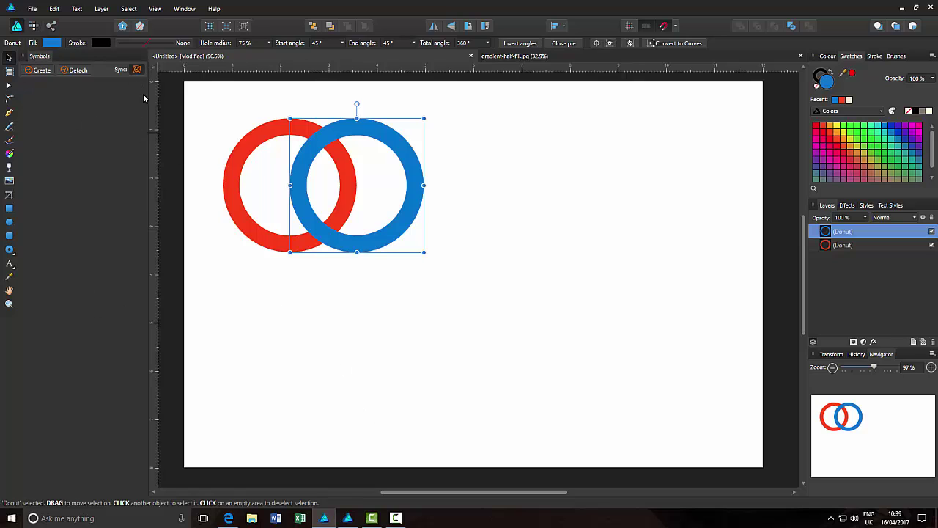
Step: Dock the Symbols panel in the same group as Transform, History and Navigator
{"action": "left_click", "coordinate": [157, 9]}
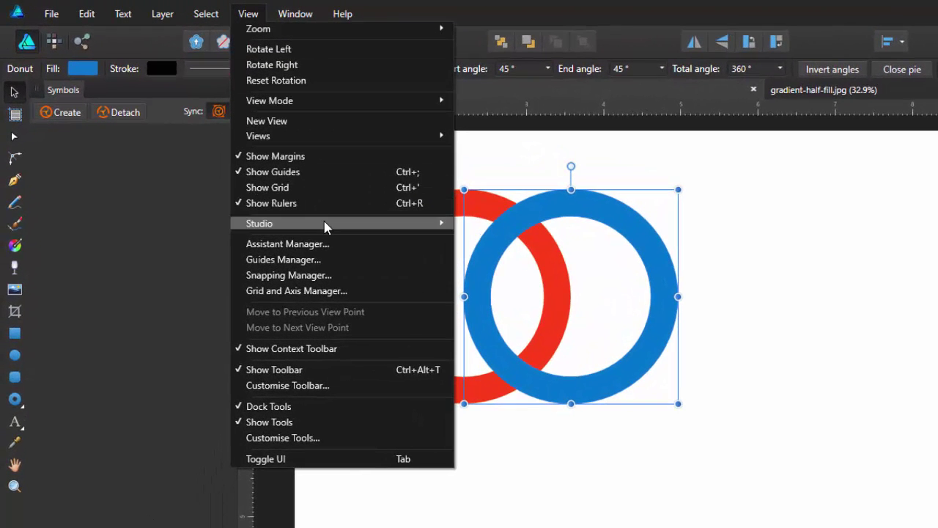
{"action": "mouse_move", "coordinate": [342, 226]}
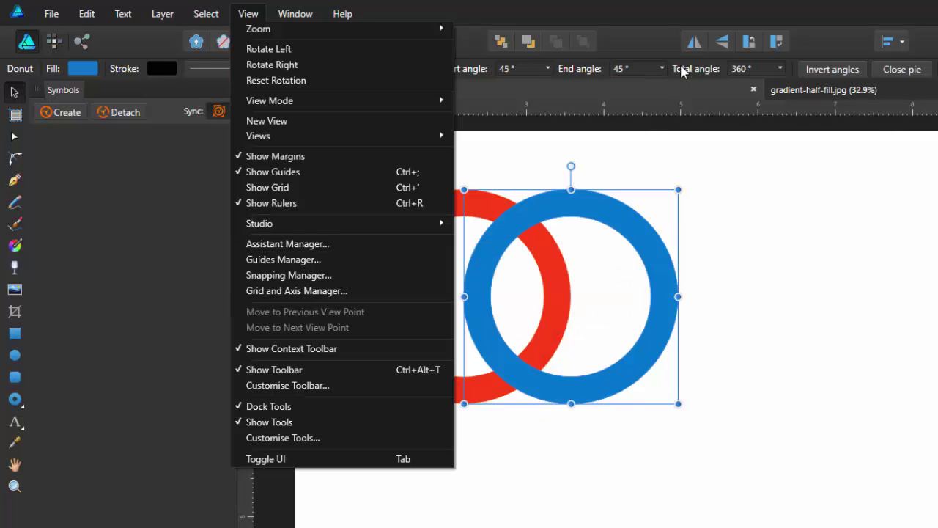
{"action": "left_click", "coordinate": [653, 6]}
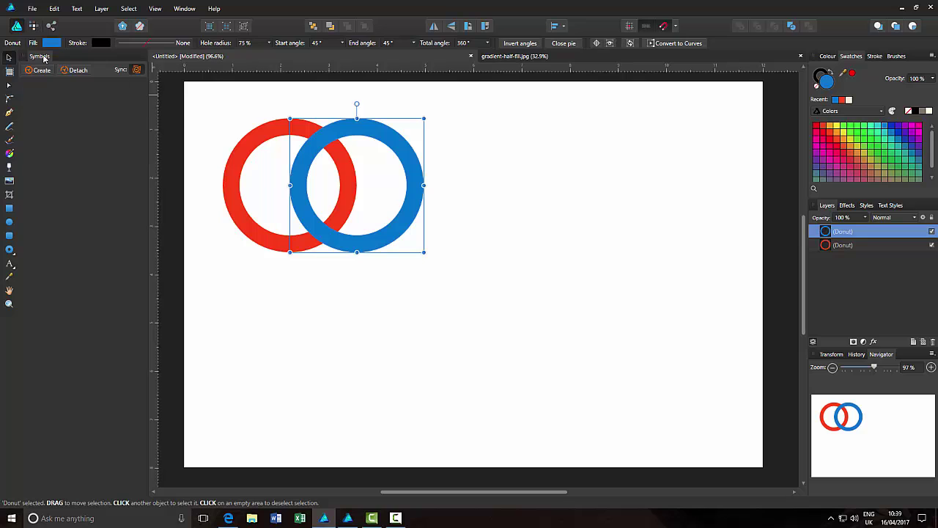
{"action": "left_click_drag", "start_coordinate": [45, 57], "coordinate": [815, 355]}
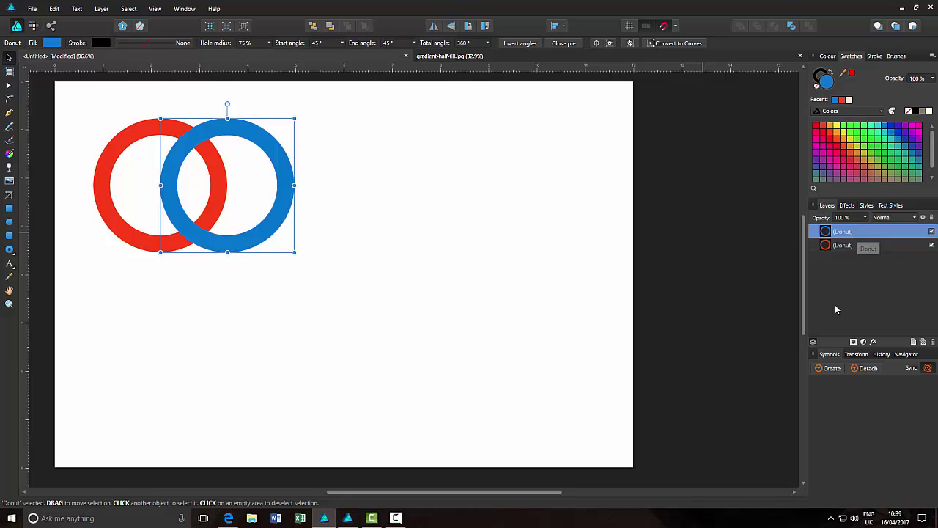
Step: Turn the blue ring and the red ring into two separate symbols
{"action": "left_click", "coordinate": [832, 369]}
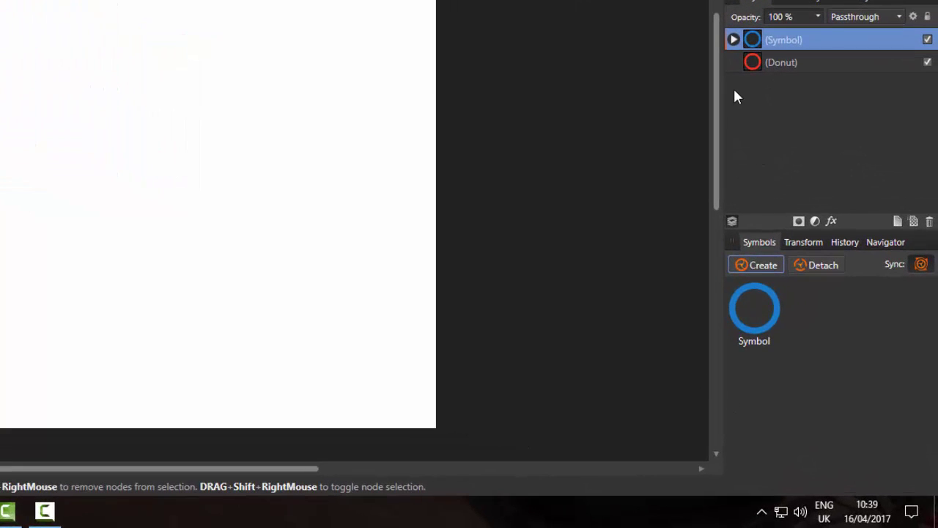
{"action": "left_click", "coordinate": [733, 41]}
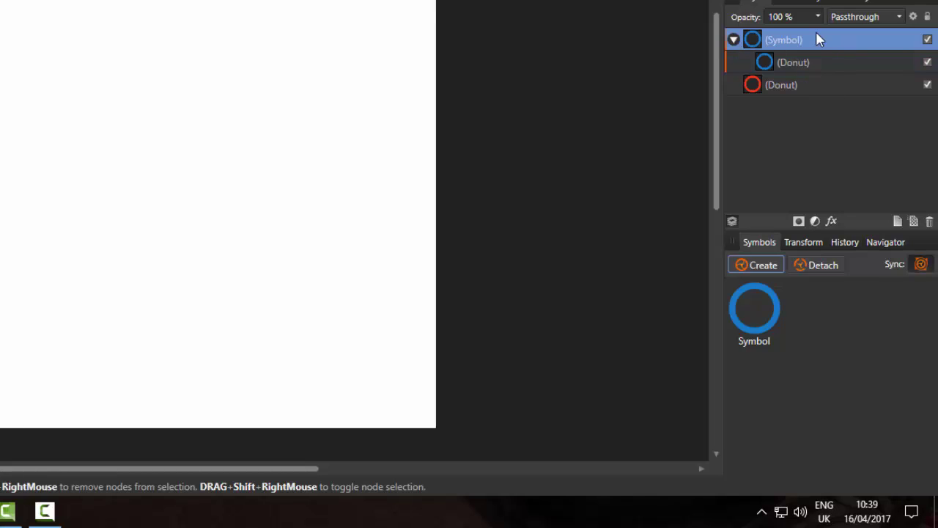
{"action": "left_click", "coordinate": [734, 40]}
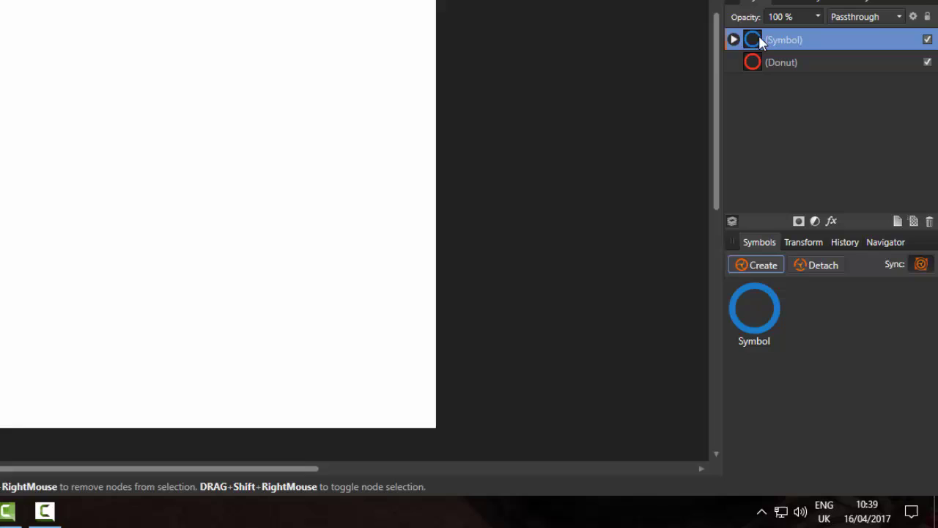
{"action": "left_click", "coordinate": [818, 63]}
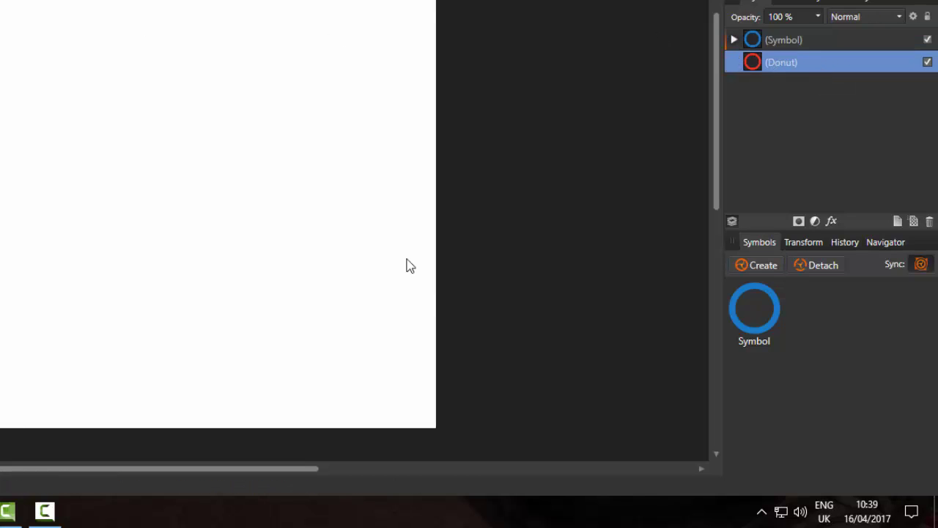
{"action": "left_click", "coordinate": [758, 266]}
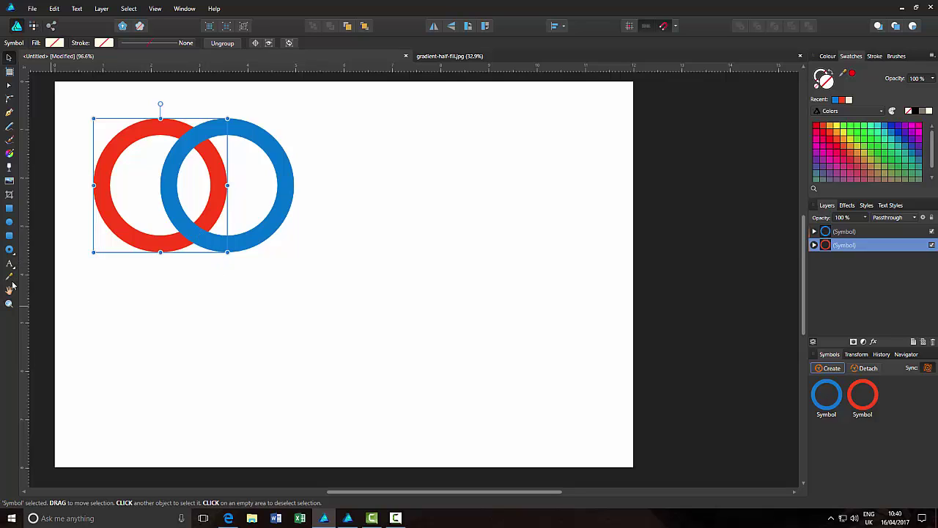
Step: Draw a small circle to the right of the rings and remove its fill
{"action": "left_click", "coordinate": [8, 224]}
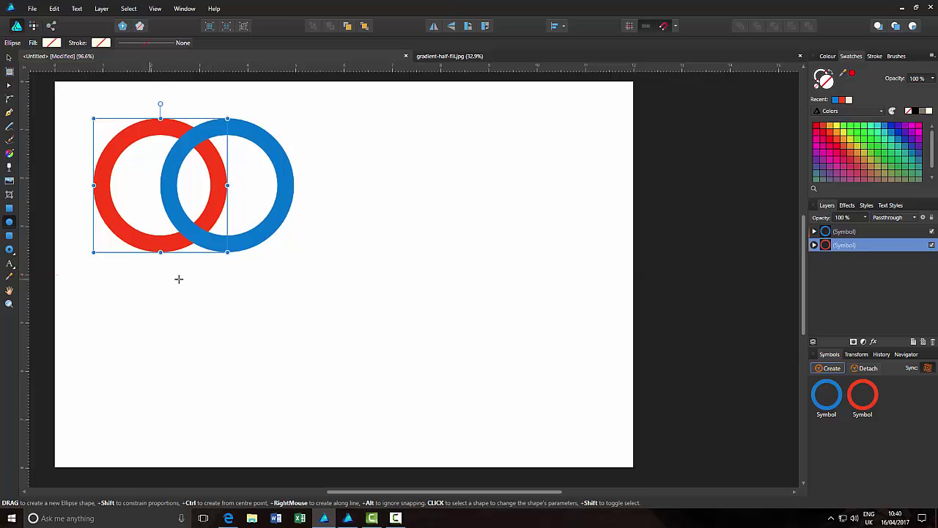
{"action": "left_click_drag", "start_coordinate": [320, 173], "coordinate": [371, 222]}
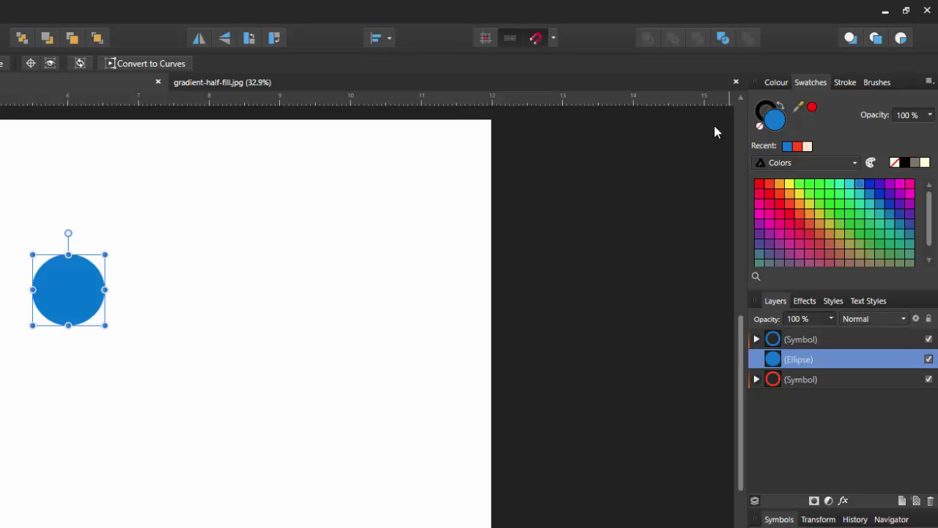
{"action": "left_click", "coordinate": [761, 127]}
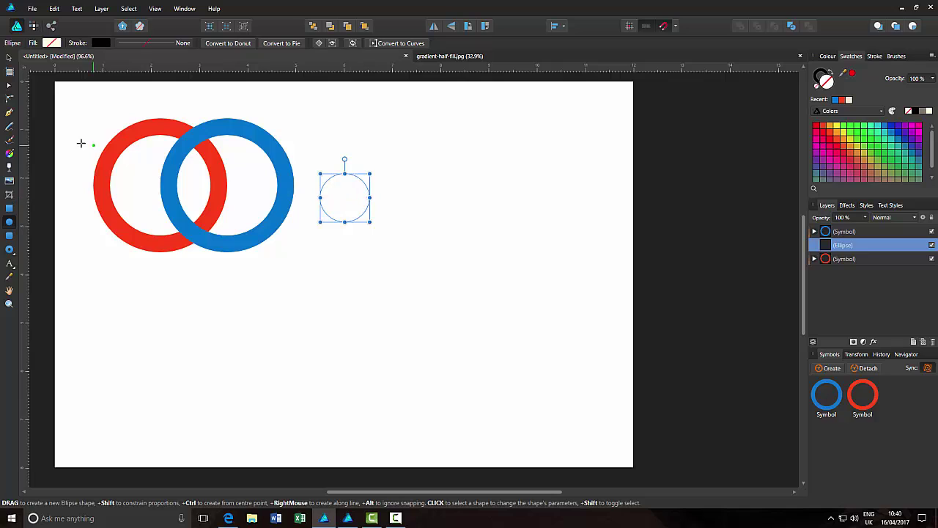
Step: Place the unfilled circle over the lower crossing of the rings and raise it above both symbols in the layer order
{"action": "left_click", "coordinate": [9, 58]}
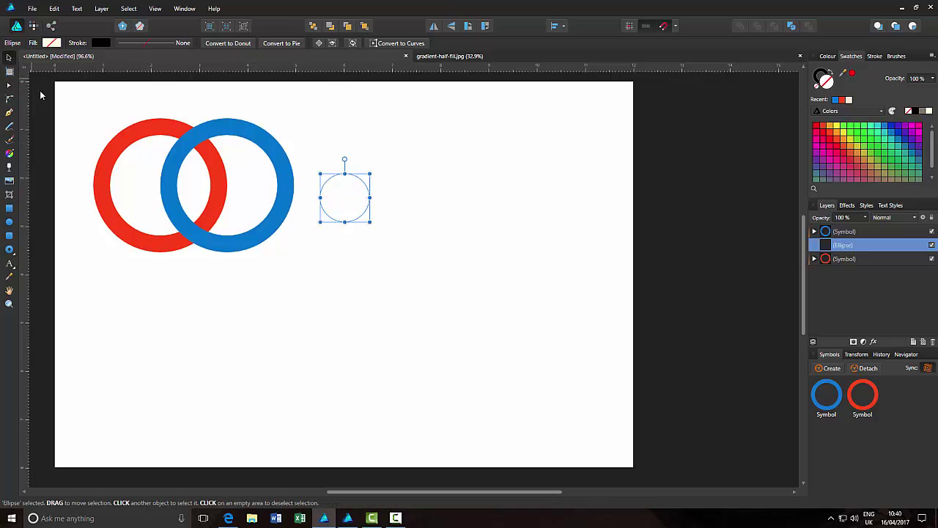
{"action": "left_click_drag", "start_coordinate": [344, 205], "coordinate": [200, 237]}
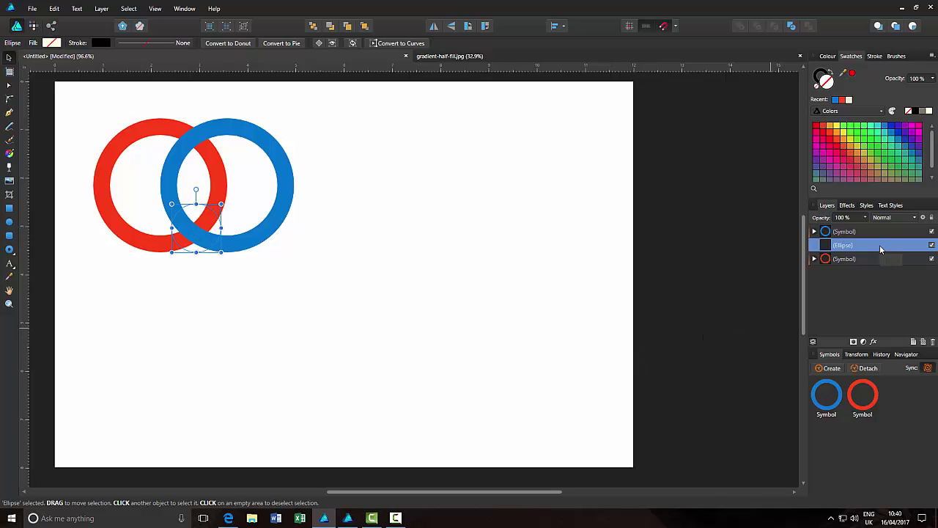
{"action": "left_click_drag", "start_coordinate": [879, 245], "coordinate": [880, 224]}
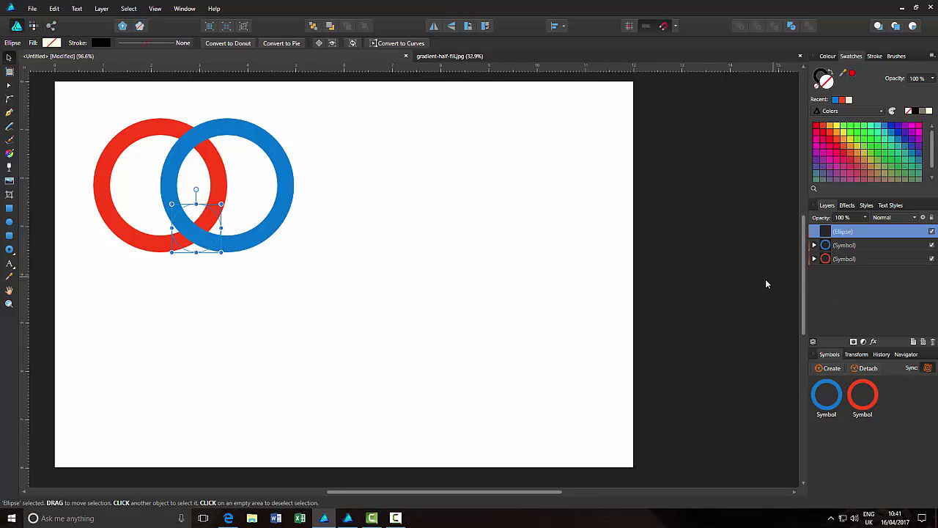
Step: Duplicate the red ring symbol and clip the copy inside the small circle at the lower crossing
{"action": "left_click", "coordinate": [882, 261]}
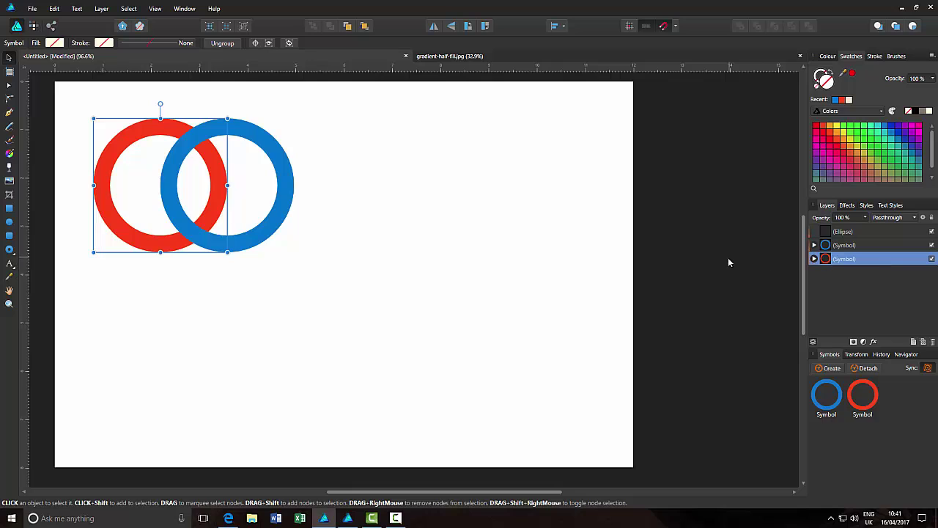
{"action": "right_click", "coordinate": [870, 263]}
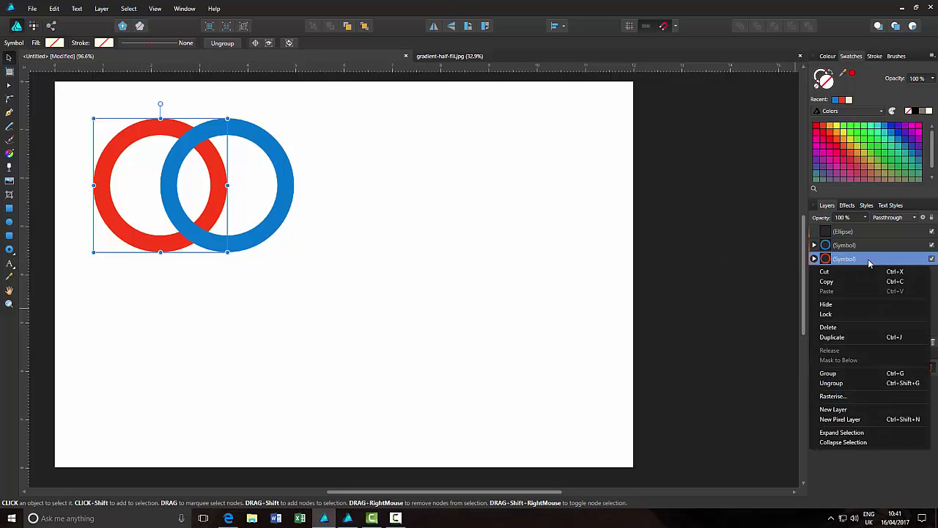
{"action": "left_click", "coordinate": [852, 338]}
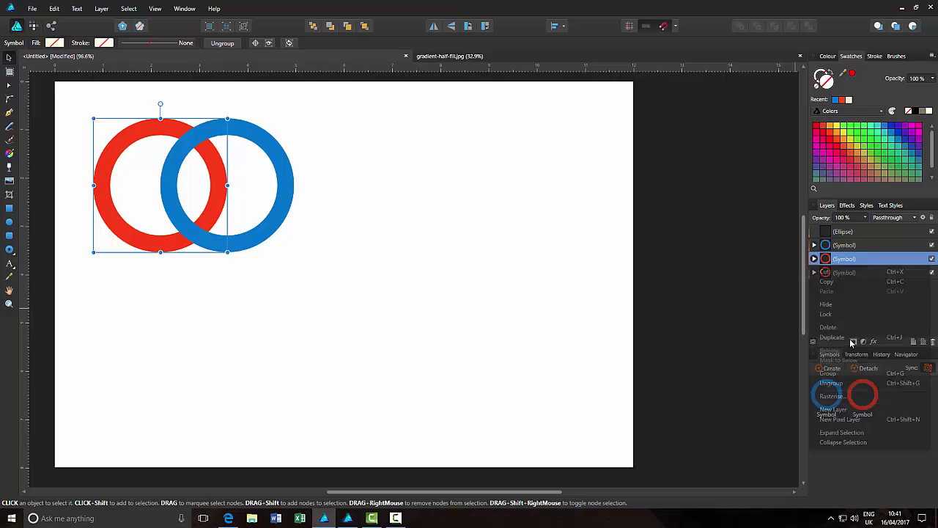
{"action": "double_click", "coordinate": [868, 261]}
{"action": "left_click_drag", "start_coordinate": [868, 252], "coordinate": [869, 241]}
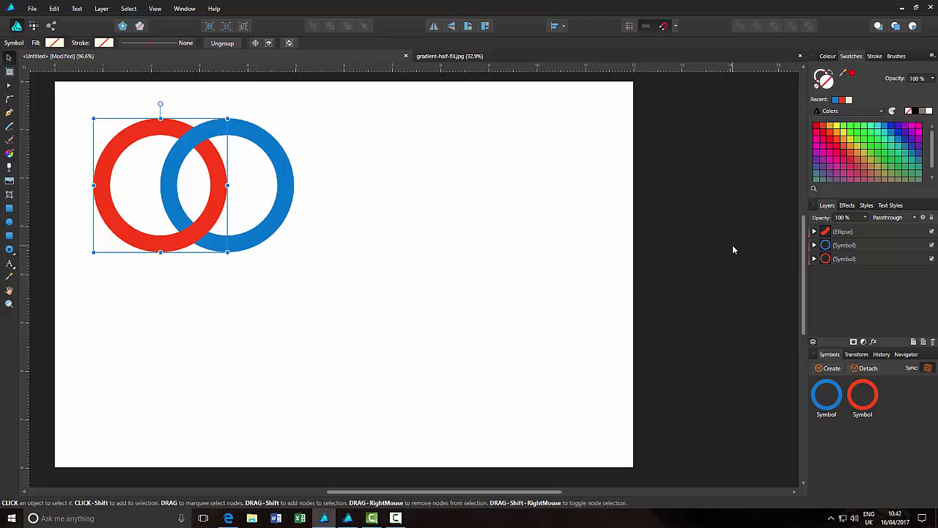
Step: Undo the clipping and the duplication of the red ring symbol, and clear the selection
{"action": "key", "text": "ctrl+j"}
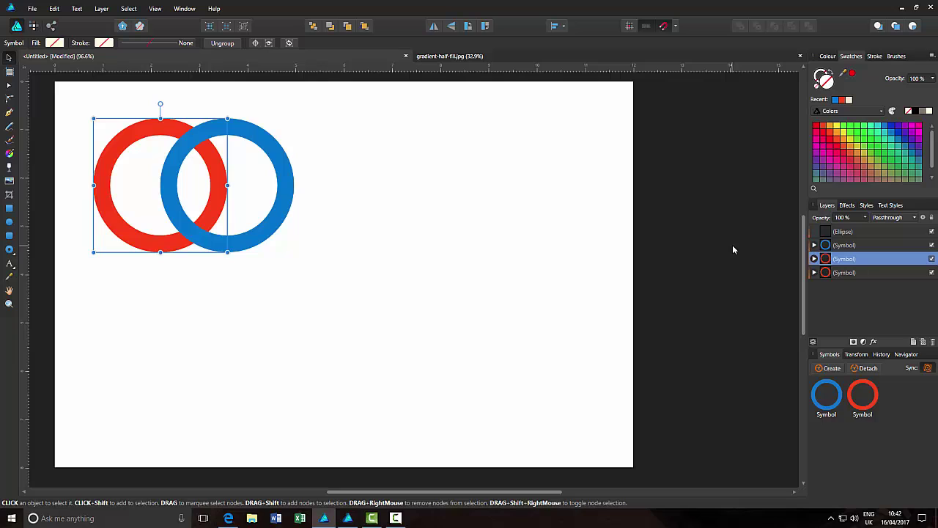
{"action": "key", "text": "ctrl+z"}
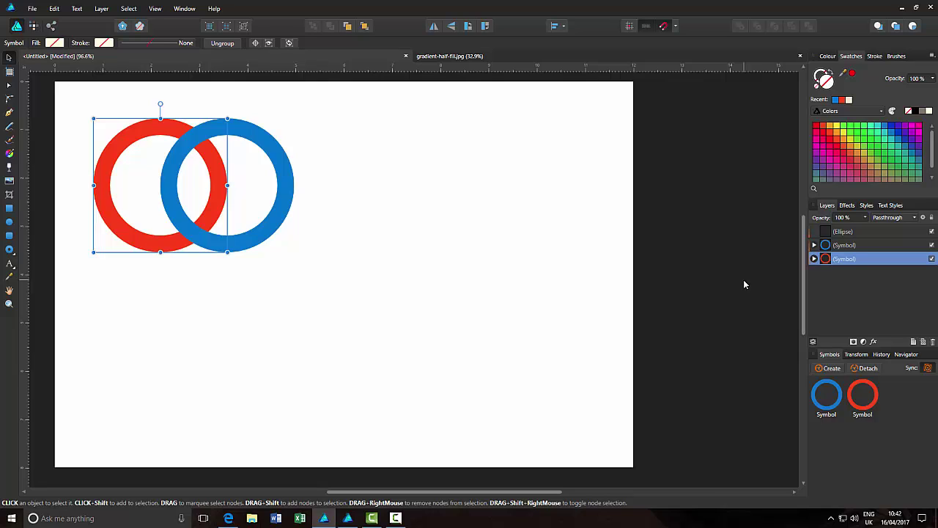
{"action": "left_click", "coordinate": [53, 10]}
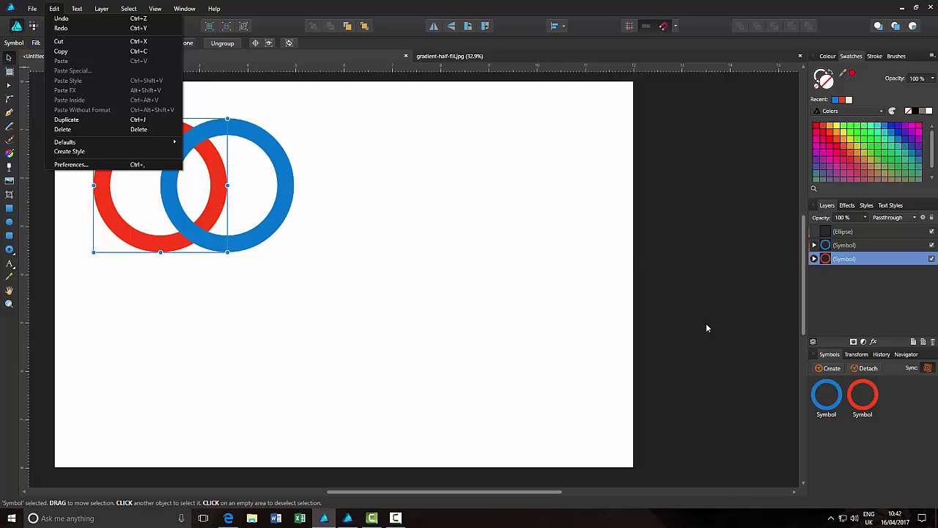
{"action": "left_click", "coordinate": [718, 280]}
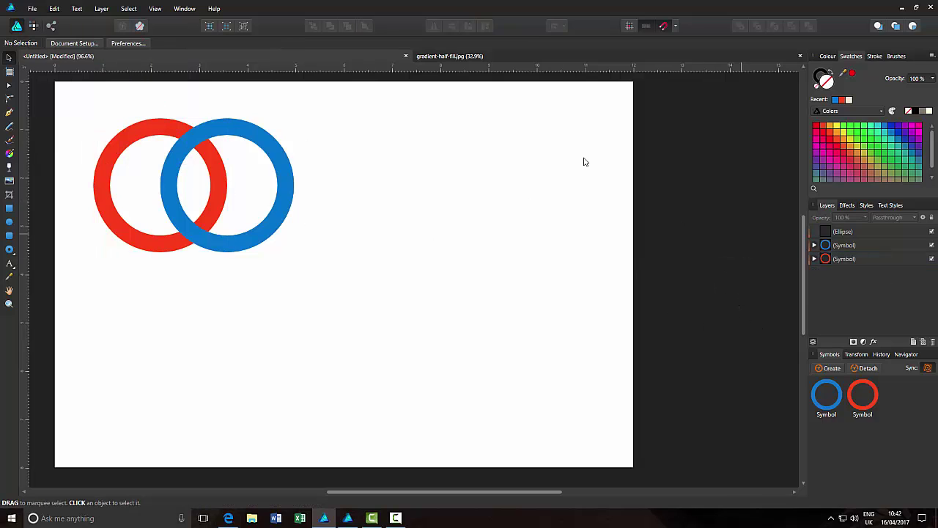
Step: Copy the red ring symbol and paste it inside the unfilled circle at the lower crossing of the red and blue rings
{"action": "left_click", "coordinate": [871, 262]}
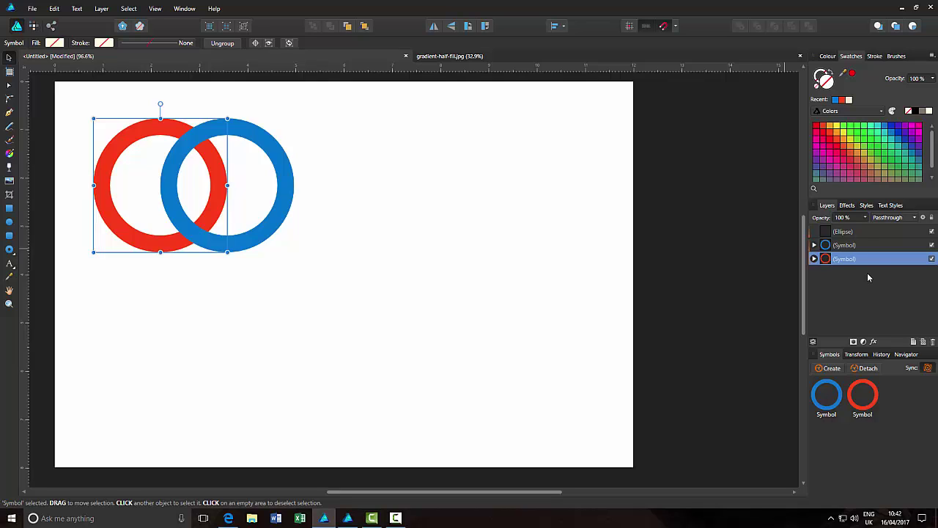
{"action": "left_click", "coordinate": [863, 232]}
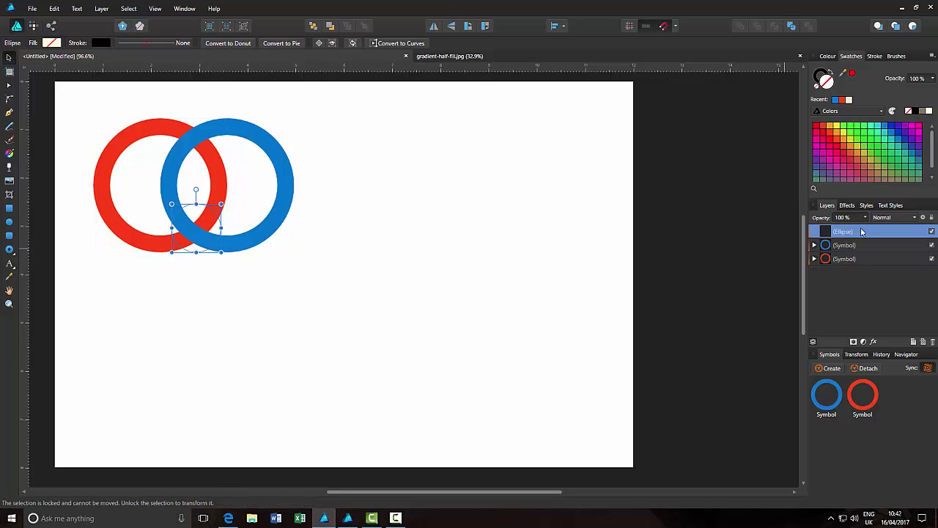
{"action": "key", "text": "ctrl+alt+v"}
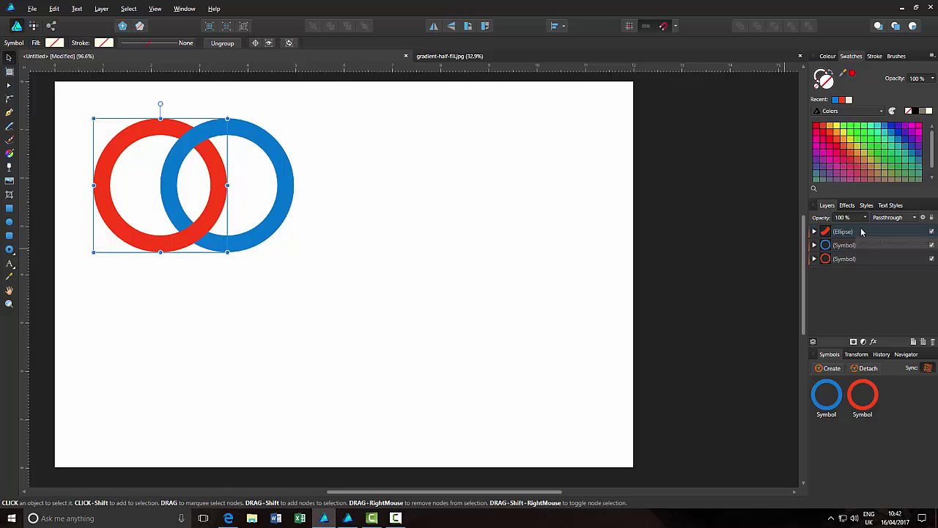
{"action": "left_click", "coordinate": [778, 302]}
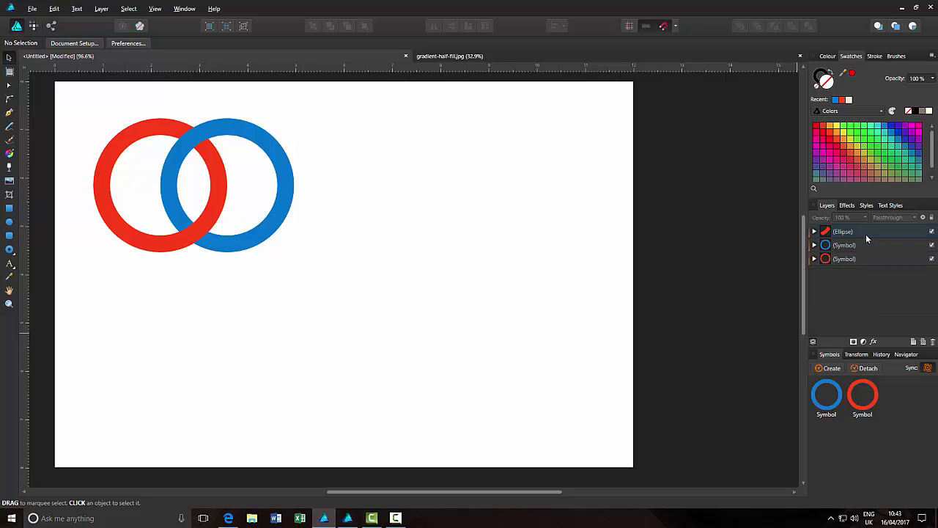
{"action": "left_click", "coordinate": [814, 231]}
{"action": "left_click", "coordinate": [814, 231]}
Step: Draw a circular donut to the right of the blue ring, with a 75% hole radius and a purple fill
{"action": "left_click", "coordinate": [348, 517]}
{"action": "left_click", "coordinate": [9, 250]}
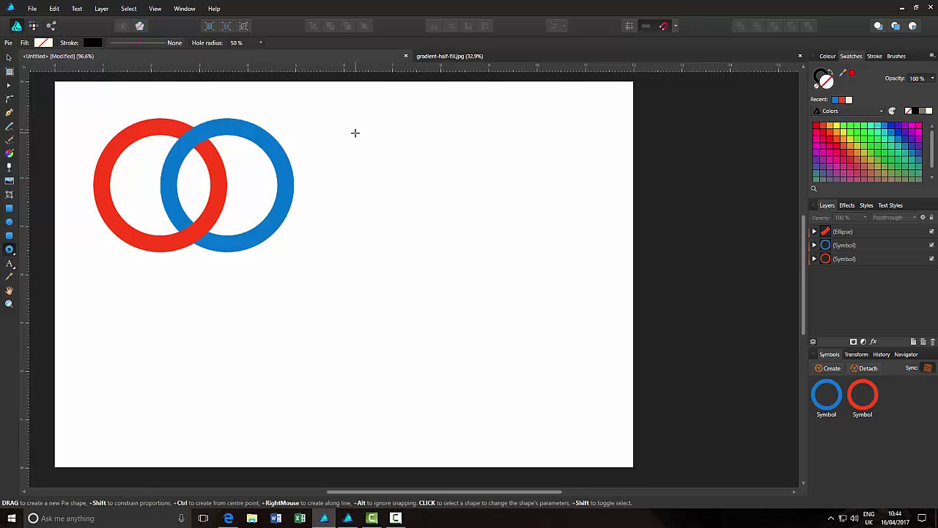
{"action": "left_click_drag", "start_coordinate": [354, 129], "coordinate": [398, 180]}
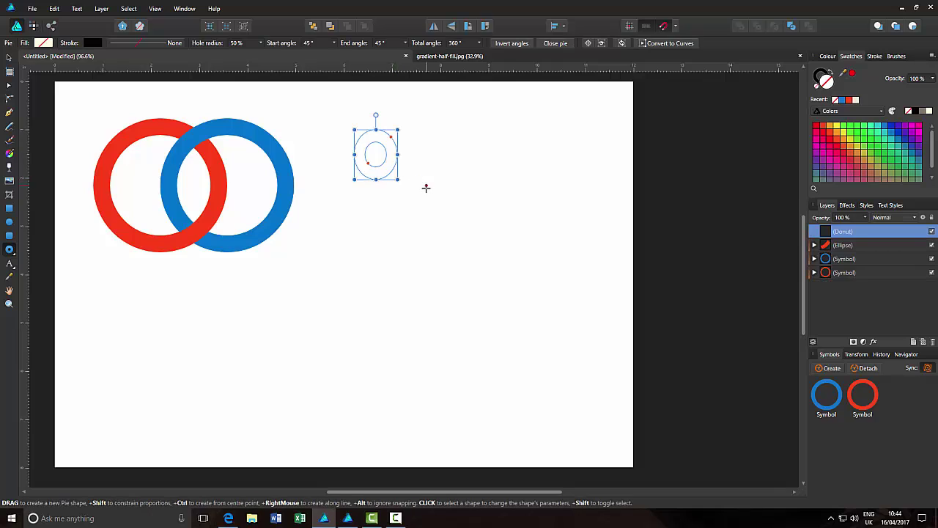
{"action": "key", "text": "ctrl+z"}
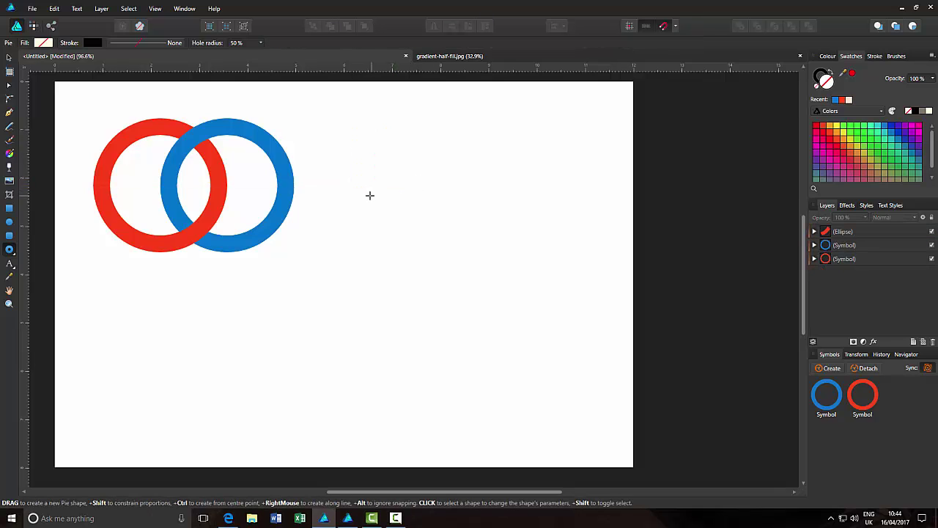
{"action": "left_click_drag", "start_coordinate": [337, 124], "coordinate": [477, 293]}
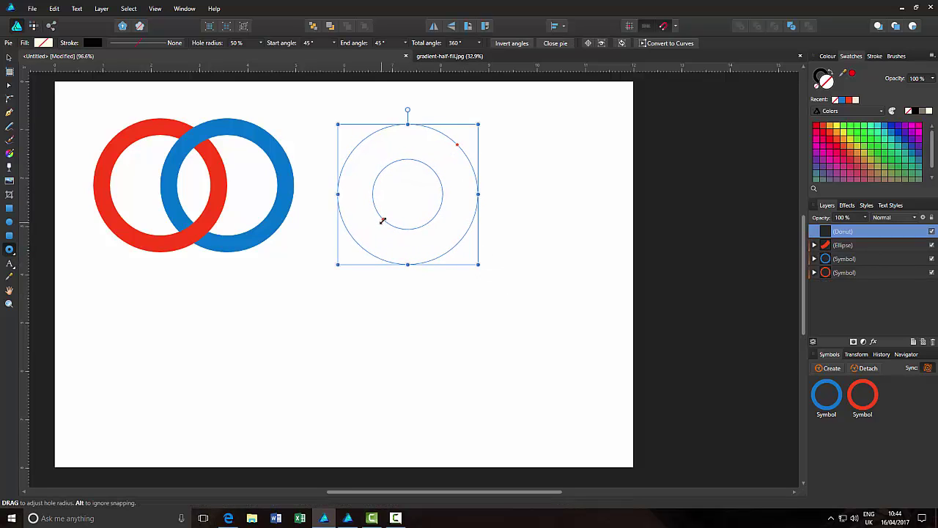
{"action": "left_click_drag", "start_coordinate": [382, 220], "coordinate": [370, 232]}
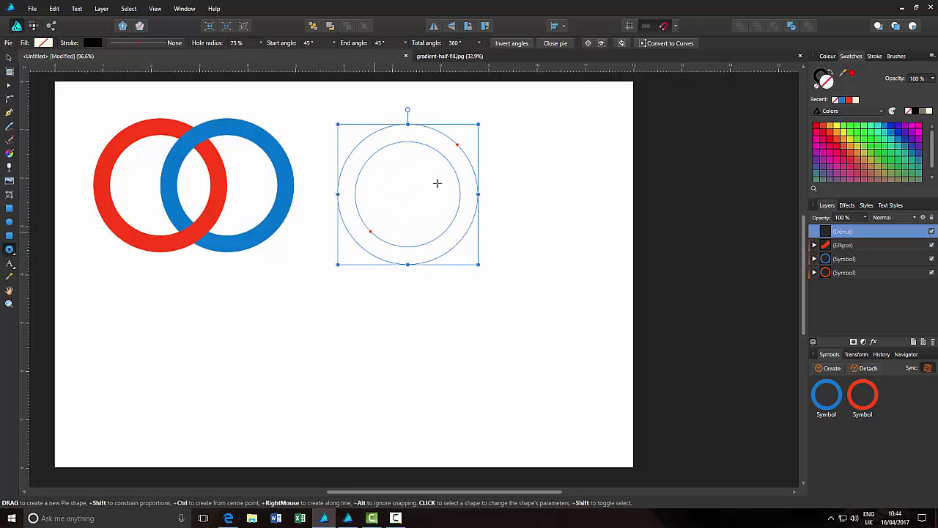
{"action": "left_click", "coordinate": [908, 129]}
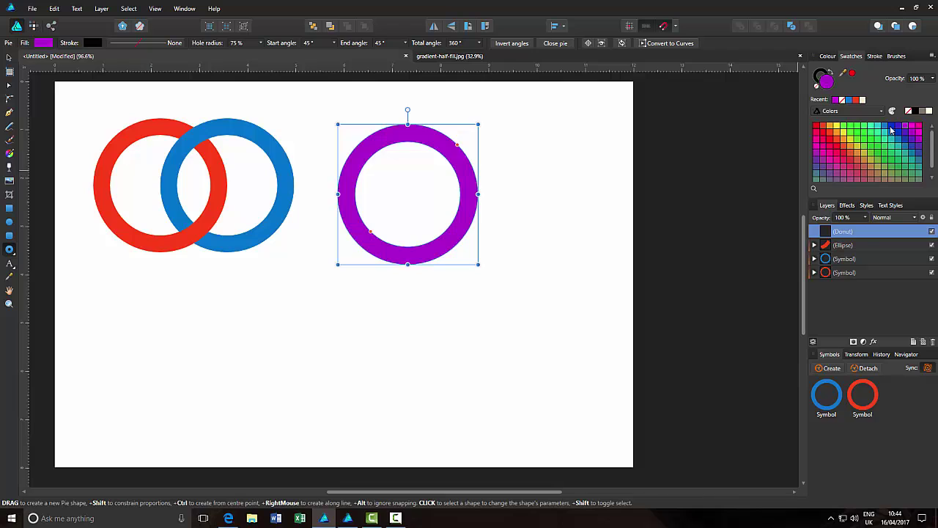
Step: Duplicate the purple donut to the right so the two overlap, and fill the copy with light brown
{"action": "left_click", "coordinate": [10, 57]}
{"action": "left_click_drag", "start_coordinate": [414, 212], "coordinate": [493, 178]}
{"action": "left_click", "coordinate": [416, 186]}
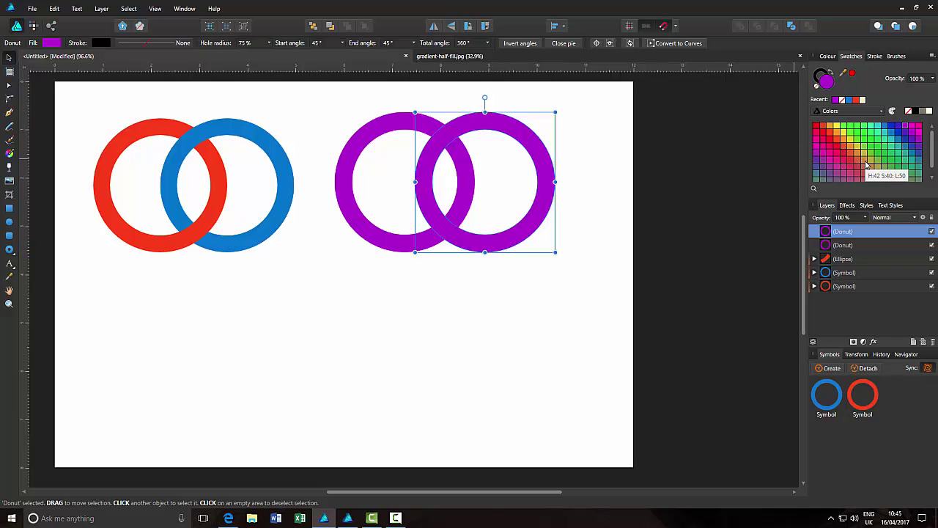
{"action": "left_click", "coordinate": [866, 165]}
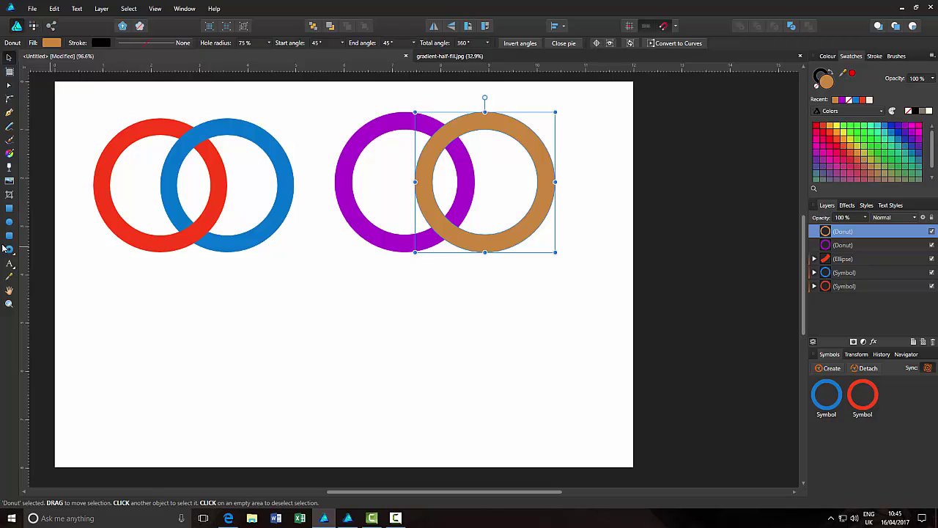
Step: Draw a small ellipse without fill and place it over the lower crossing of the purple and brown donuts
{"action": "left_click", "coordinate": [9, 221]}
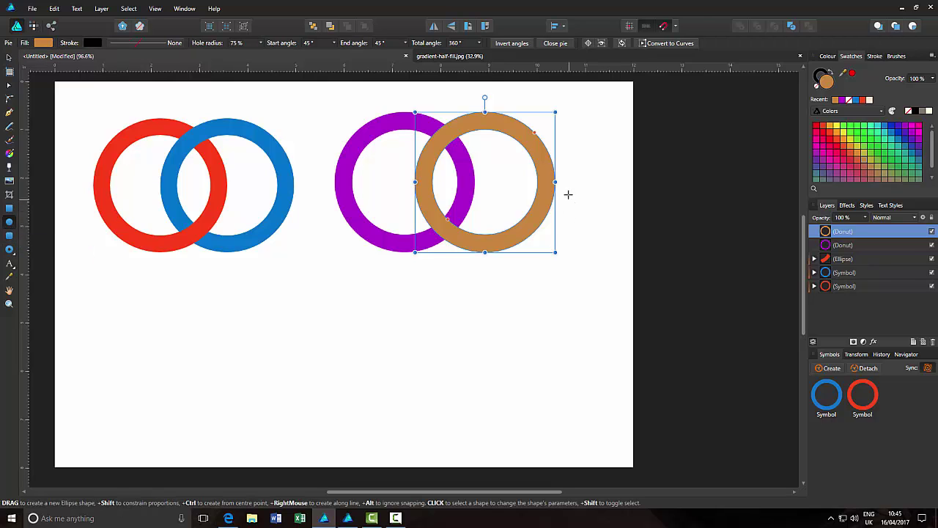
{"action": "left_click_drag", "start_coordinate": [566, 189], "coordinate": [626, 241]}
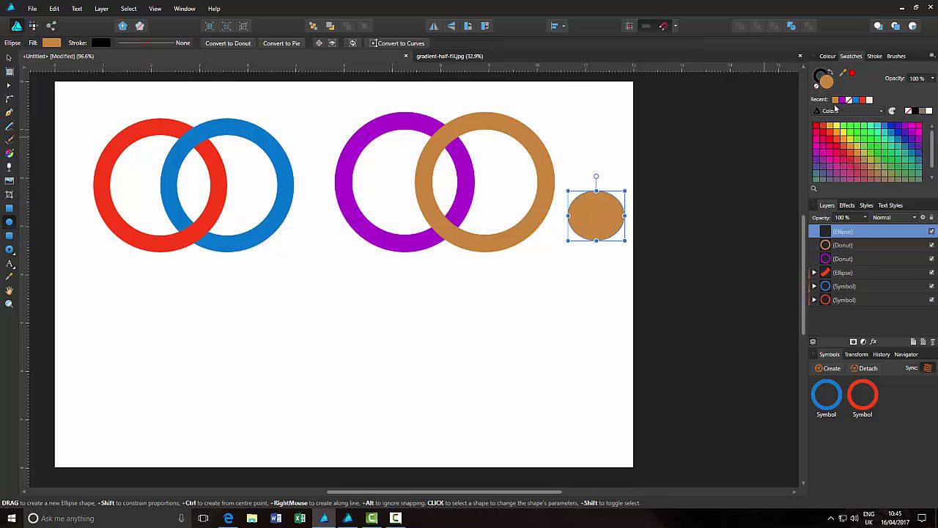
{"action": "left_click", "coordinate": [819, 88]}
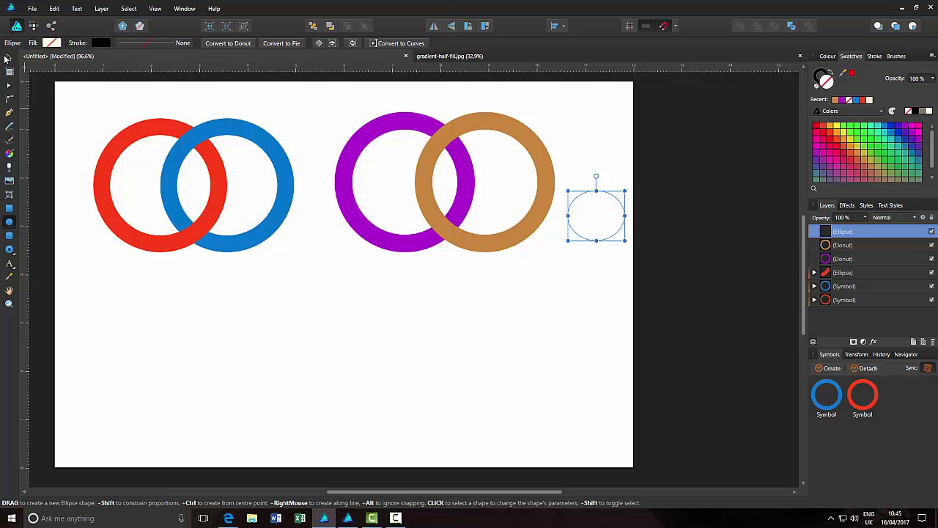
{"action": "left_click", "coordinate": [8, 57]}
{"action": "left_click_drag", "start_coordinate": [599, 229], "coordinate": [450, 240]}
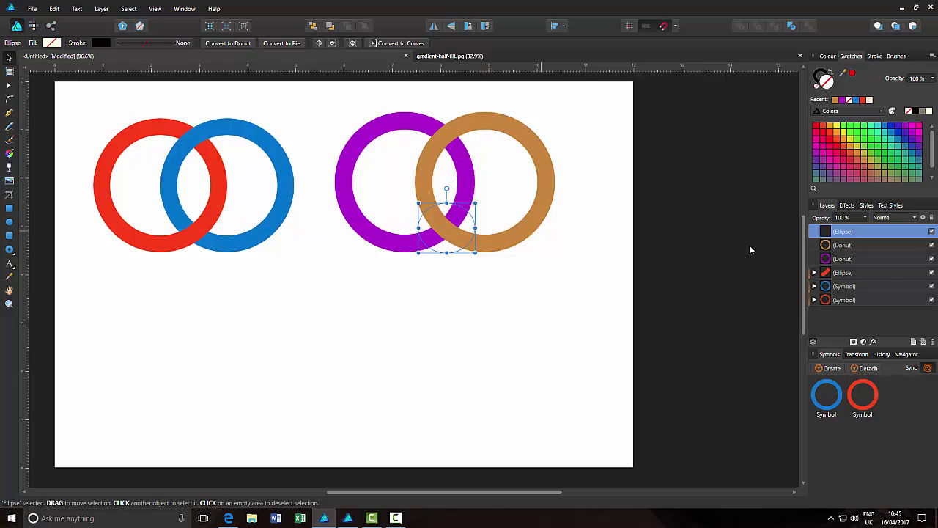
Step: Copy the purple donut, paste it inside the small ellipse at the lower crossing, and clear the selection
{"action": "left_click", "coordinate": [869, 257]}
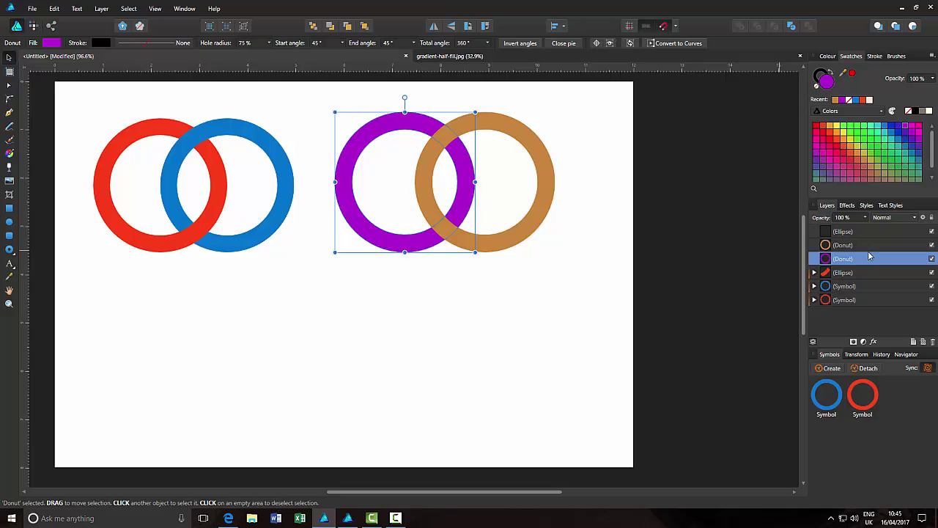
{"action": "left_click", "coordinate": [870, 233]}
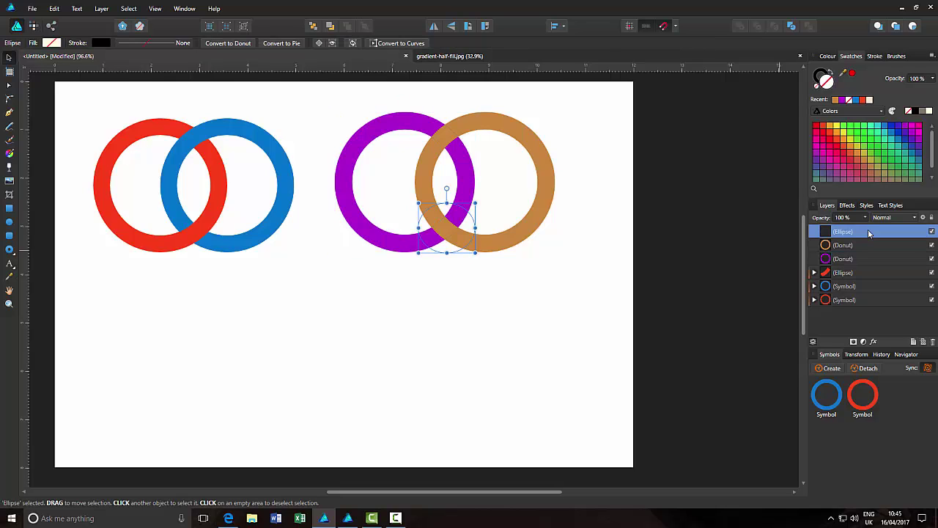
{"action": "key", "text": "ctrl+alt+v"}
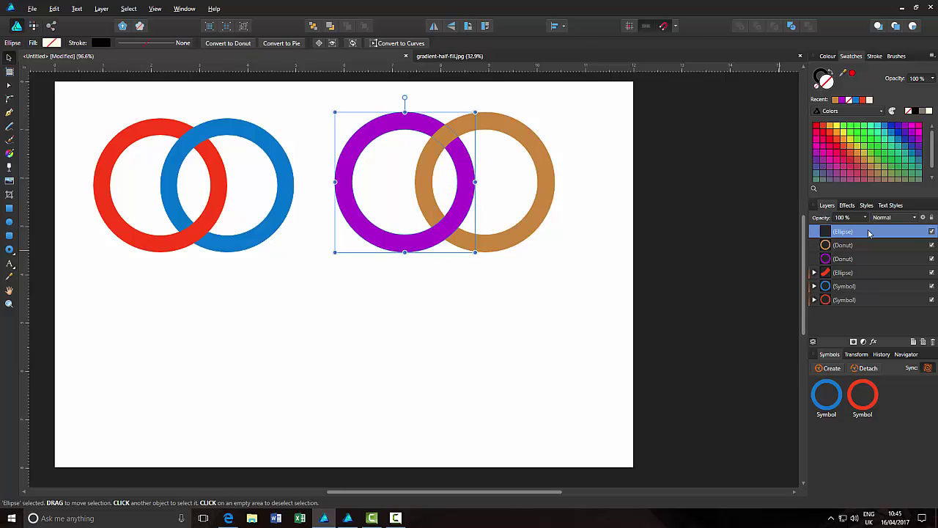
{"action": "left_click", "coordinate": [708, 296]}
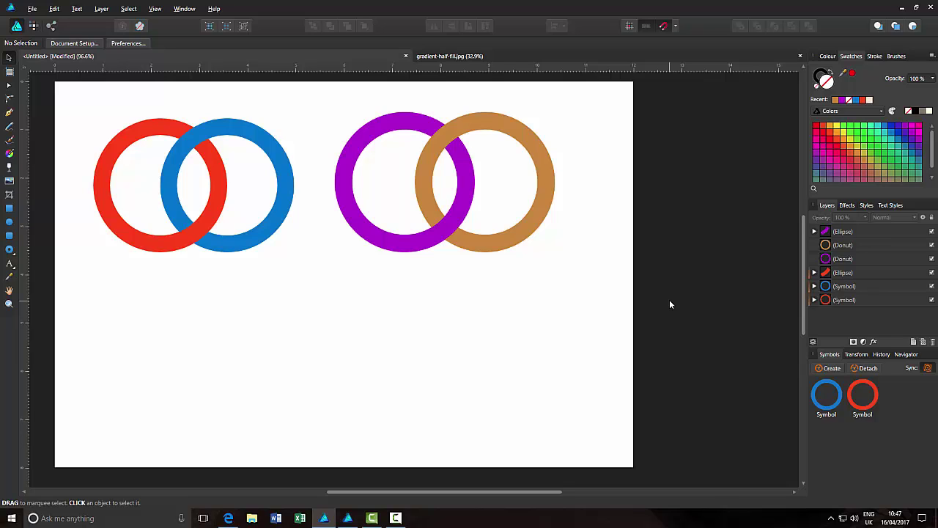
Step: Switch to the browser to view the Interlocking Rings Challenge picture, and return to Affinity Designer
{"action": "left_click", "coordinate": [228, 517]}
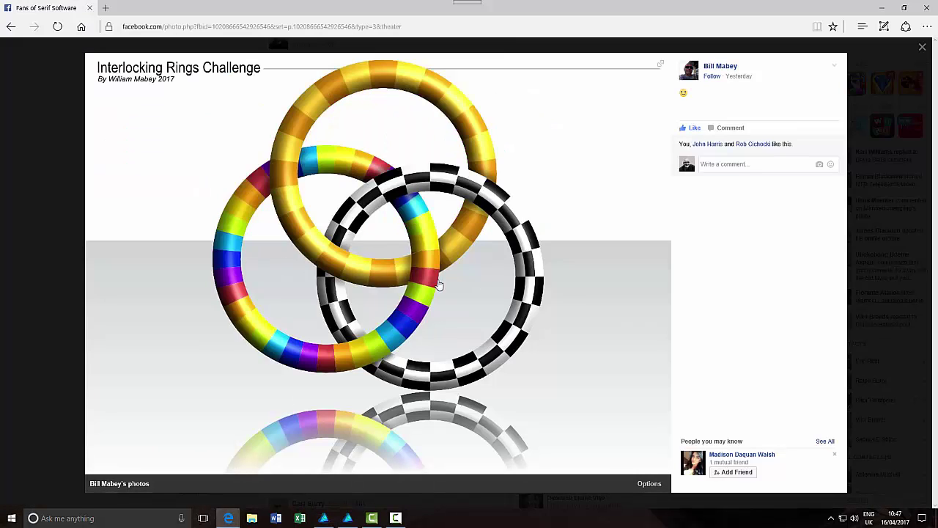
{"action": "left_click", "coordinate": [322, 519]}
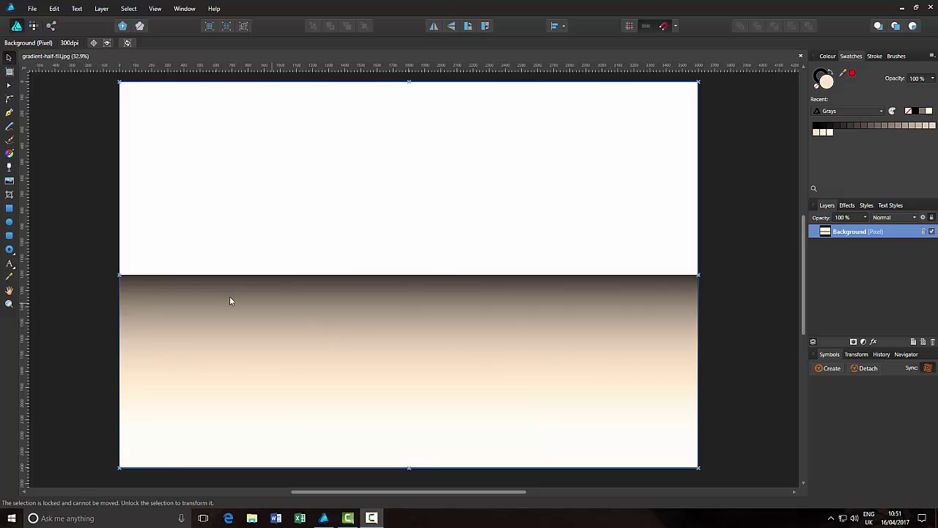
Step: Draw a large circular donut on the left half of the gradient background and set its hole radius to 75%
{"action": "left_click", "coordinate": [9, 250]}
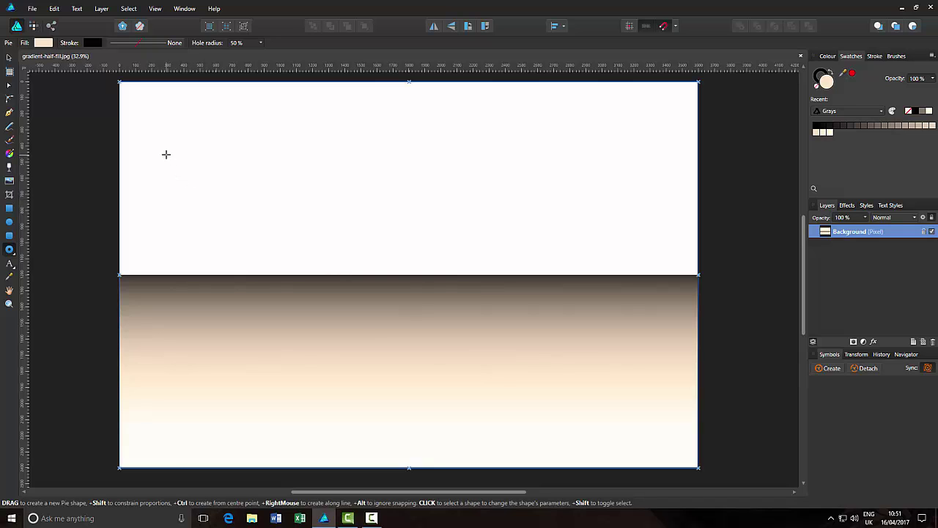
{"action": "left_click_drag", "start_coordinate": [165, 154], "coordinate": [379, 372]}
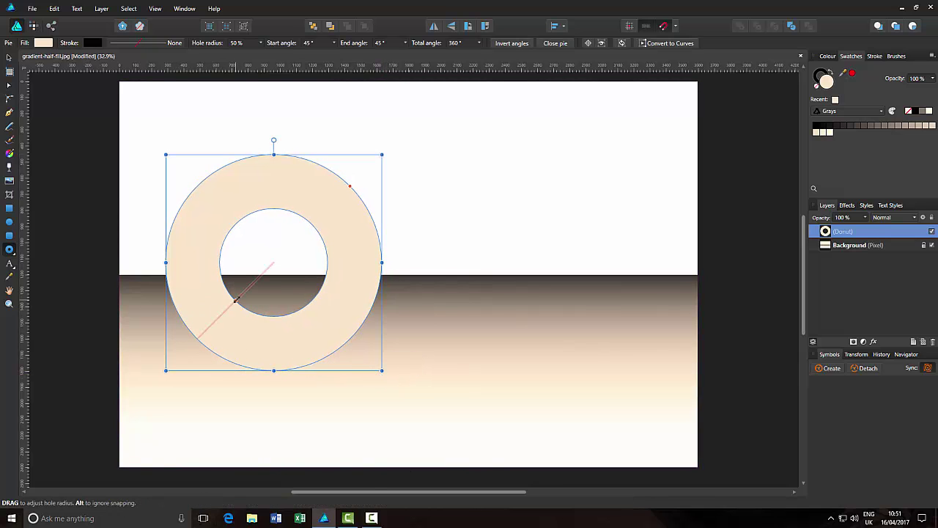
{"action": "left_click_drag", "start_coordinate": [236, 300], "coordinate": [212, 317]}
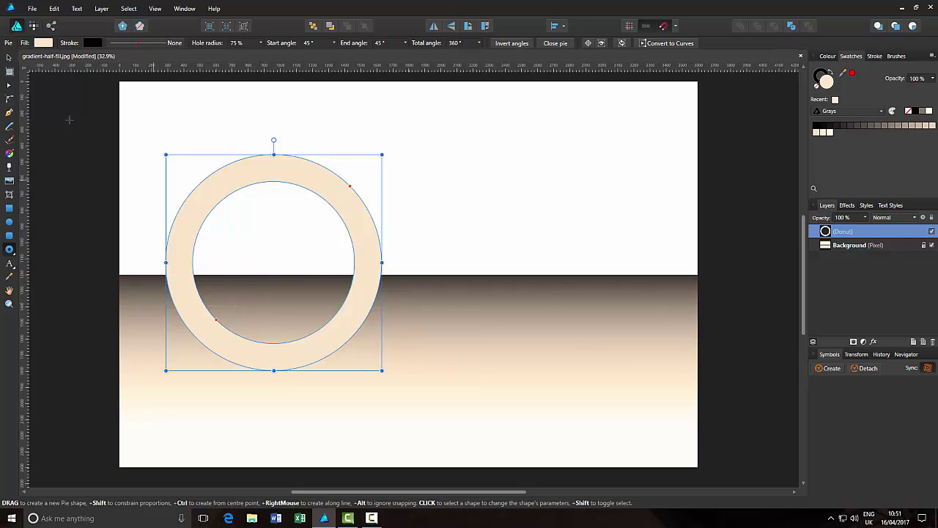
Step: Duplicate the donut twice to the right to make a horizontal row of three overlapping rings
{"action": "left_click", "coordinate": [8, 58]}
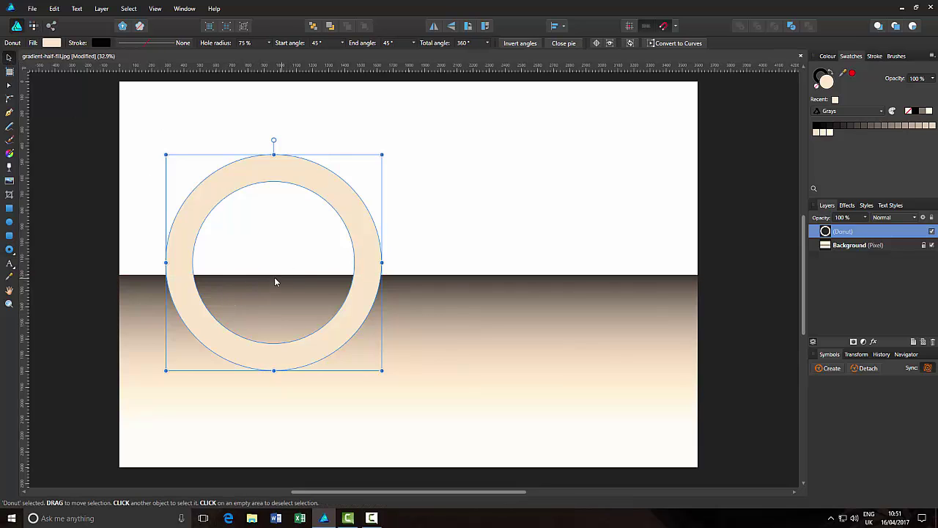
{"action": "left_click_drag", "start_coordinate": [279, 276], "coordinate": [402, 278]}
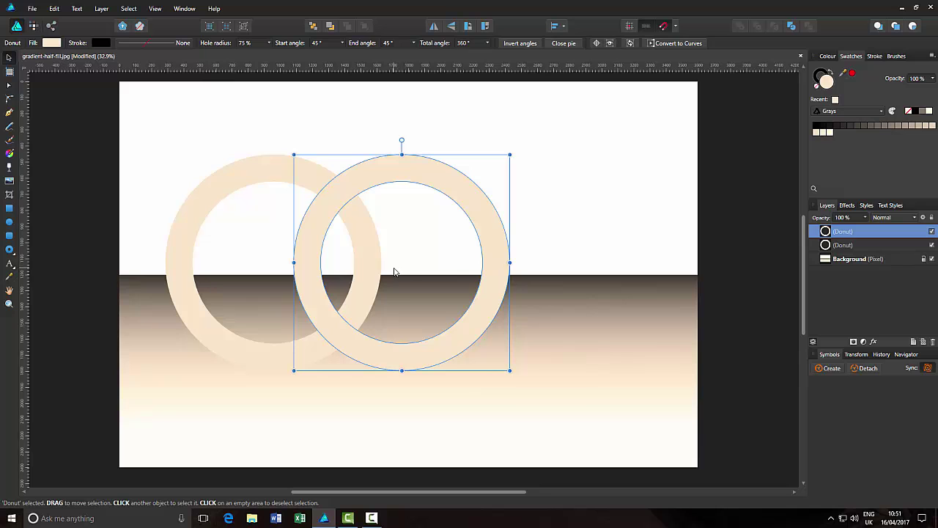
{"action": "left_click_drag", "start_coordinate": [395, 272], "coordinate": [529, 272]}
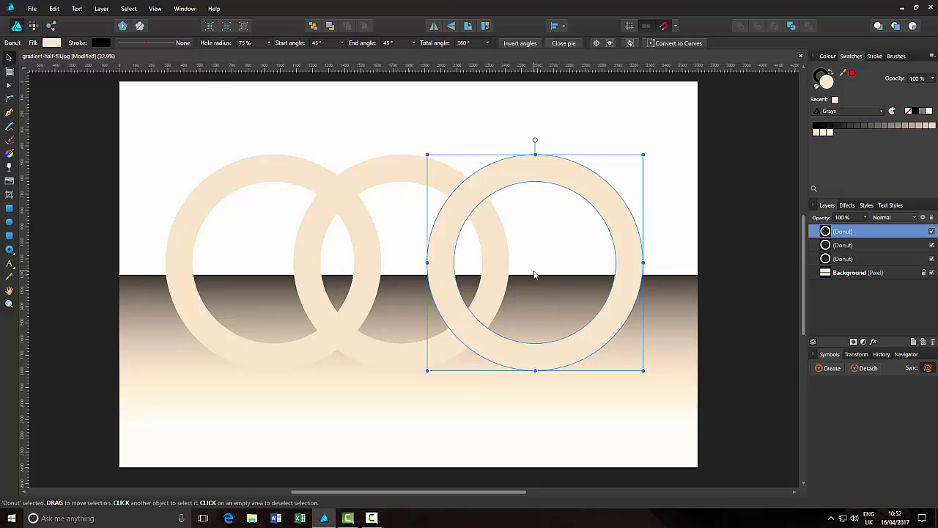
{"action": "left_click_drag", "start_coordinate": [536, 275], "coordinate": [533, 275]}
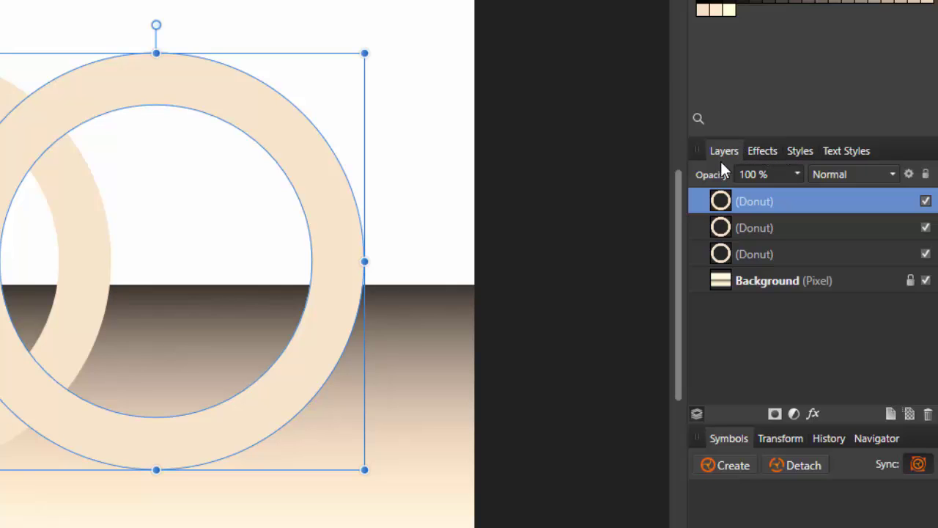
Step: Try the default Rainbow, Glass, Sunset and Metal styles on the right-hand ring
{"action": "left_click", "coordinate": [799, 150]}
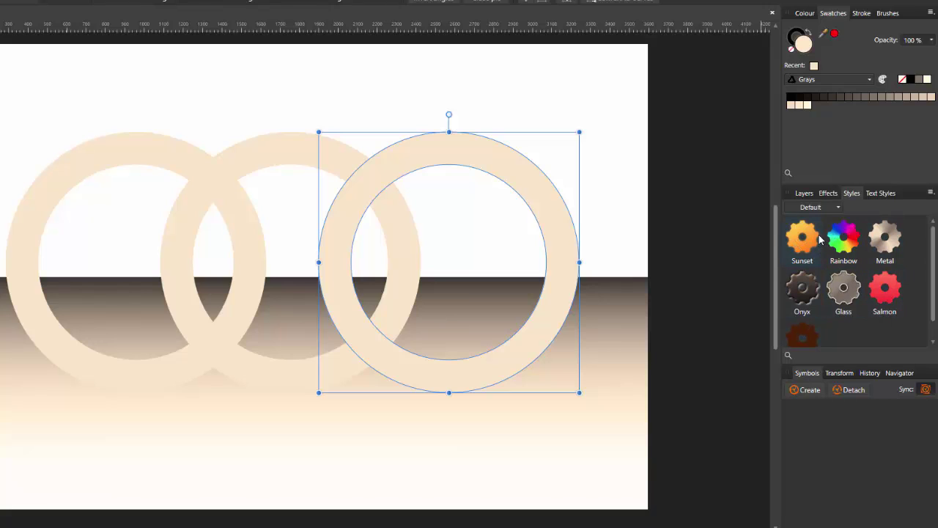
{"action": "left_click", "coordinate": [846, 245]}
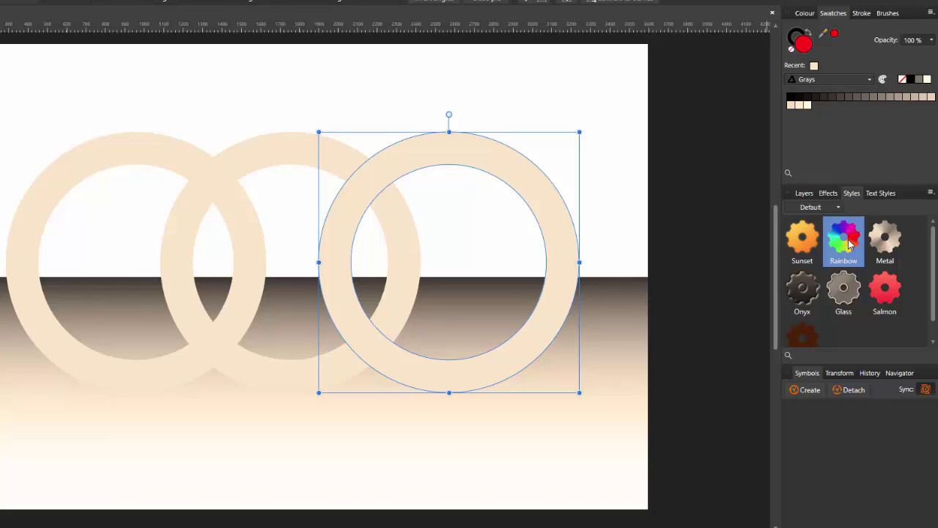
{"action": "left_click", "coordinate": [850, 294]}
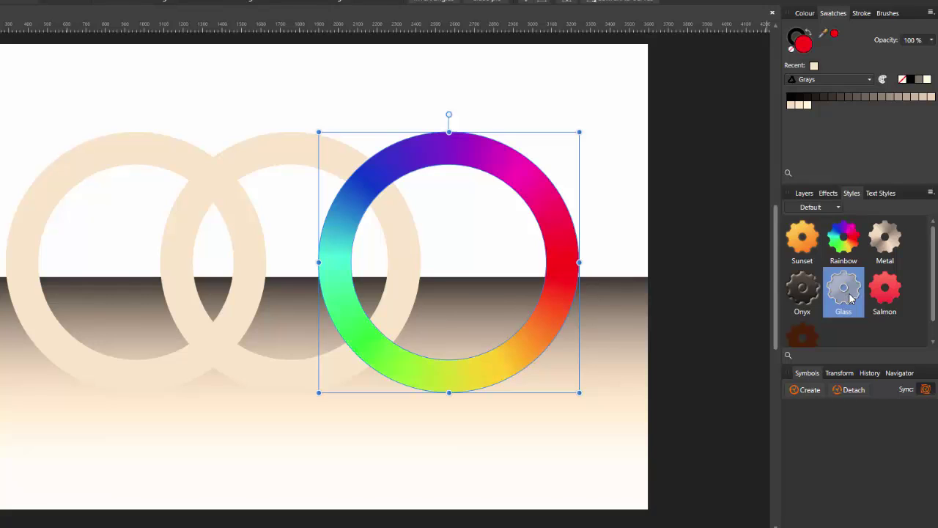
{"action": "left_click", "coordinate": [804, 245]}
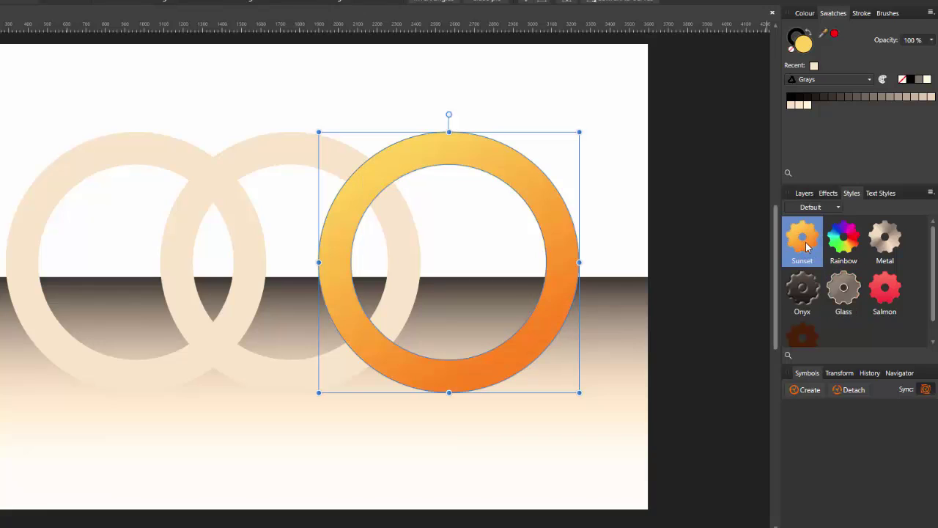
{"action": "left_click", "coordinate": [885, 247]}
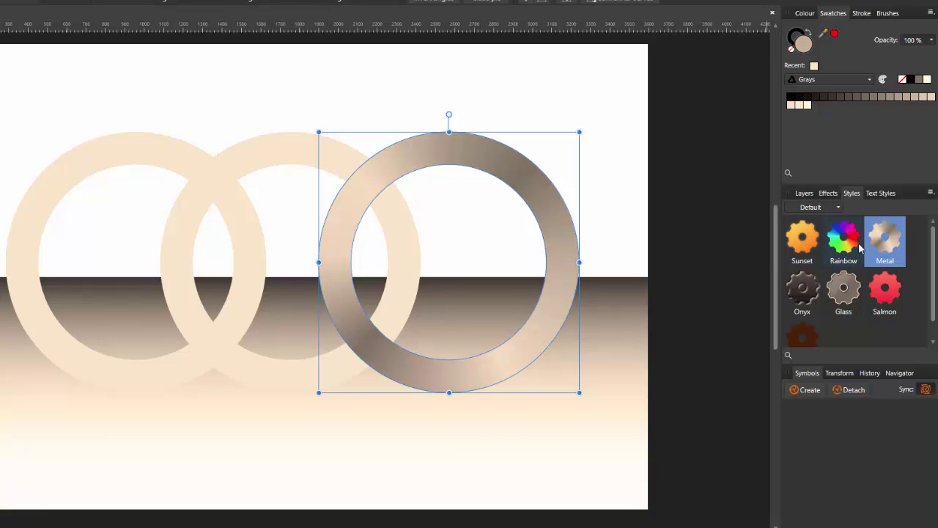
Step: Apply the Zebra style from the Wild animals category to the right-hand ring
{"action": "left_click", "coordinate": [839, 209]}
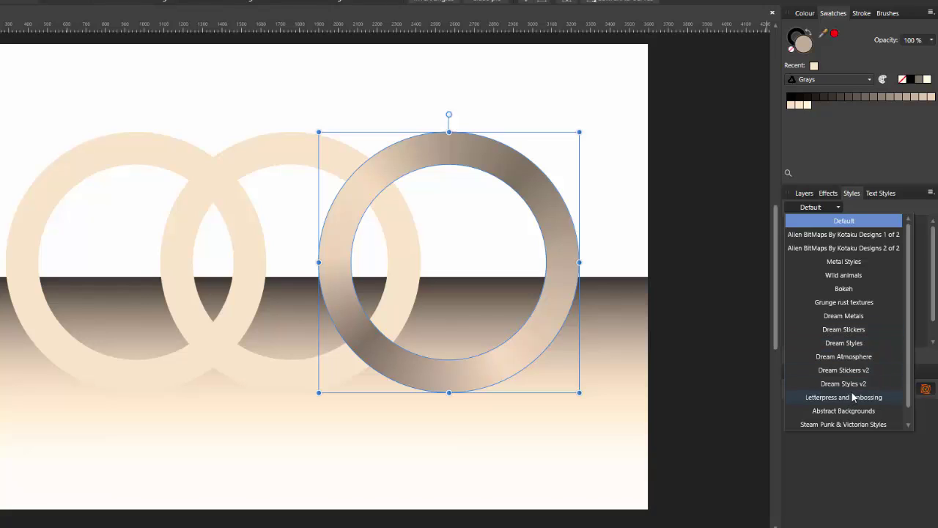
{"action": "left_click", "coordinate": [841, 276]}
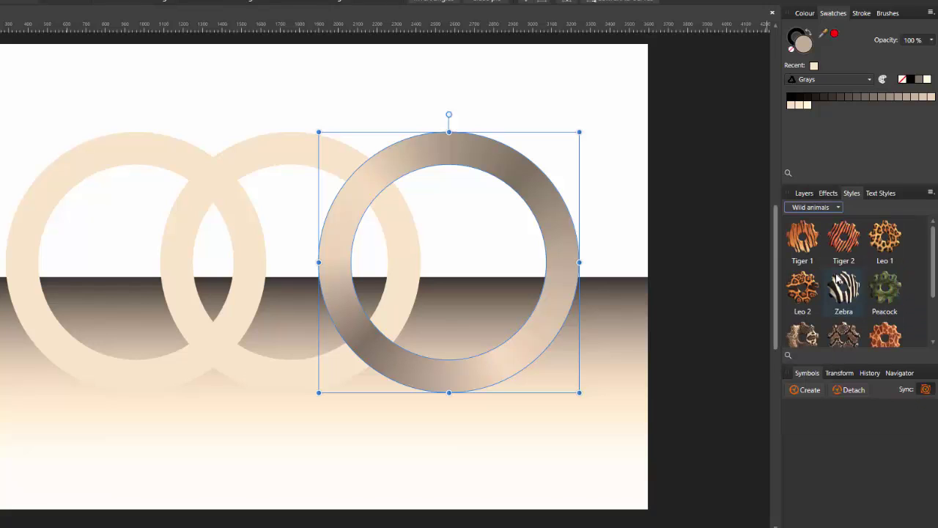
{"action": "scroll", "coordinate": [936, 266], "scroll_direction": "down", "scroll_amount": 2}
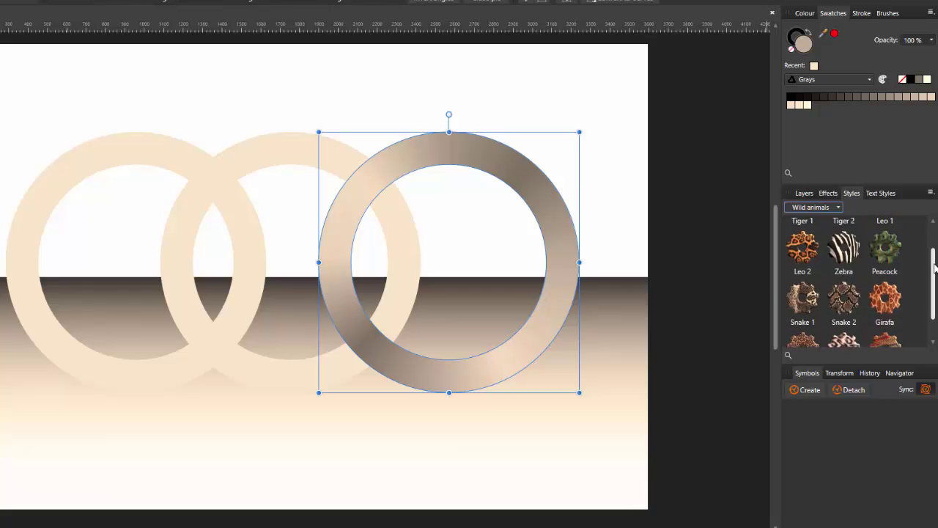
{"action": "scroll", "coordinate": [936, 266], "scroll_direction": "up", "scroll_amount": 1}
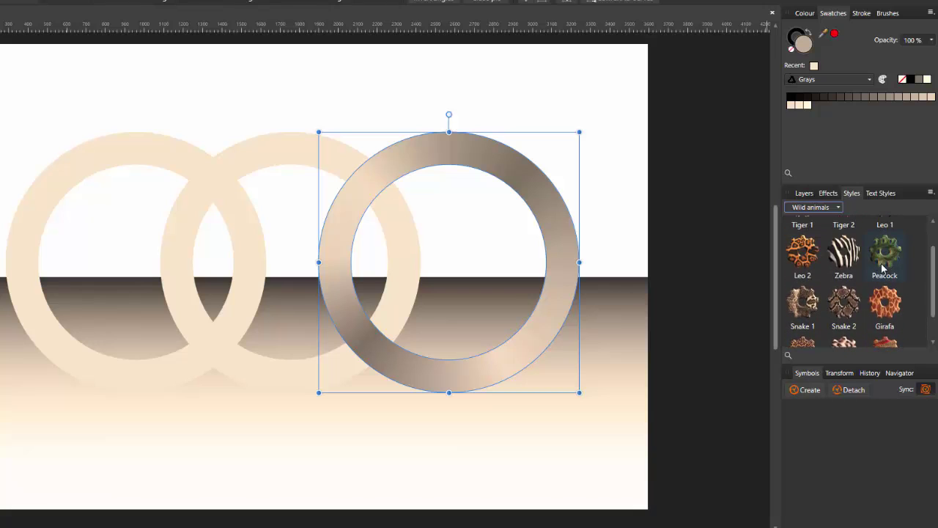
{"action": "left_click", "coordinate": [845, 257]}
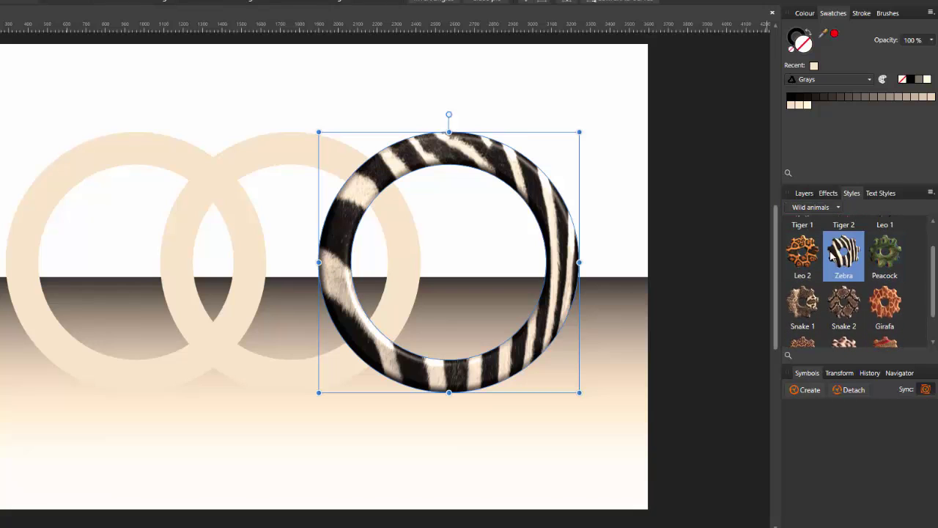
Step: Select the middle ring and apply the Girafa style from the Wild animals category
{"action": "left_click", "coordinate": [806, 194]}
{"action": "left_click", "coordinate": [853, 244]}
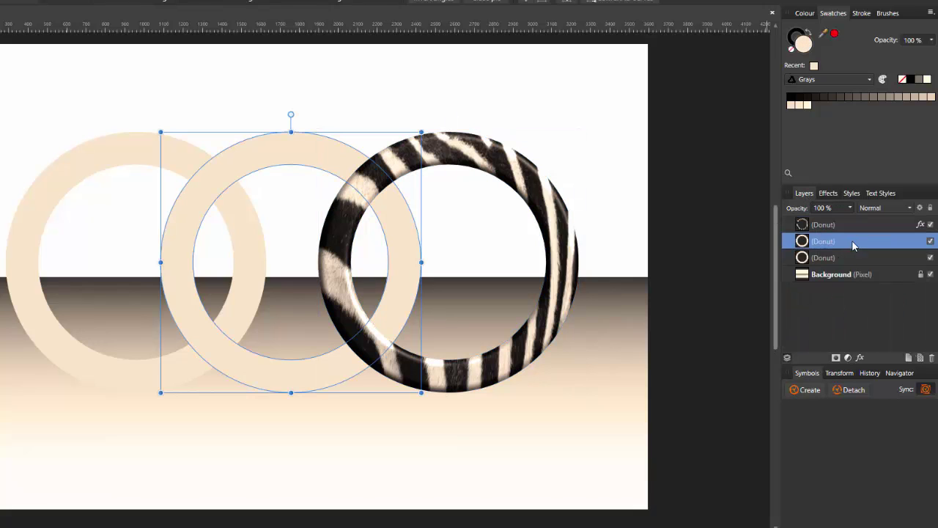
{"action": "left_click", "coordinate": [851, 194]}
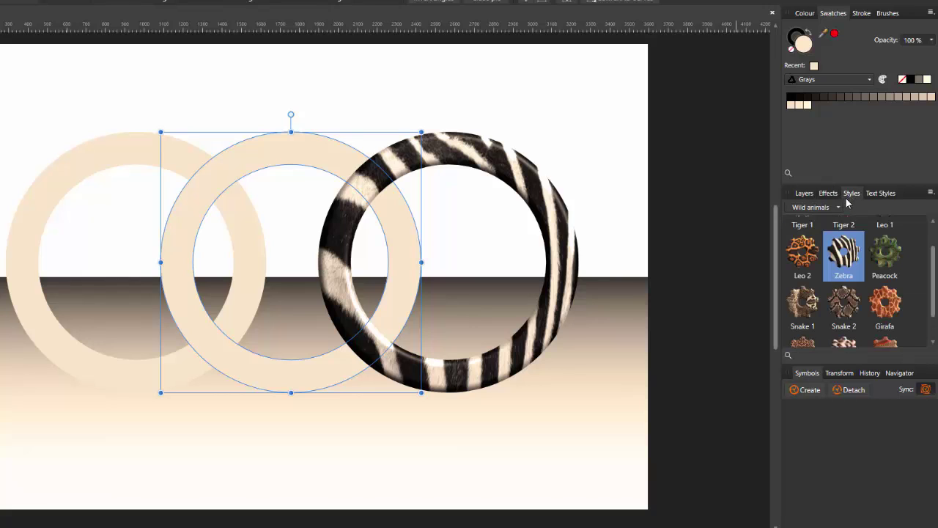
{"action": "scroll", "coordinate": [936, 271], "scroll_direction": "down", "scroll_amount": 1}
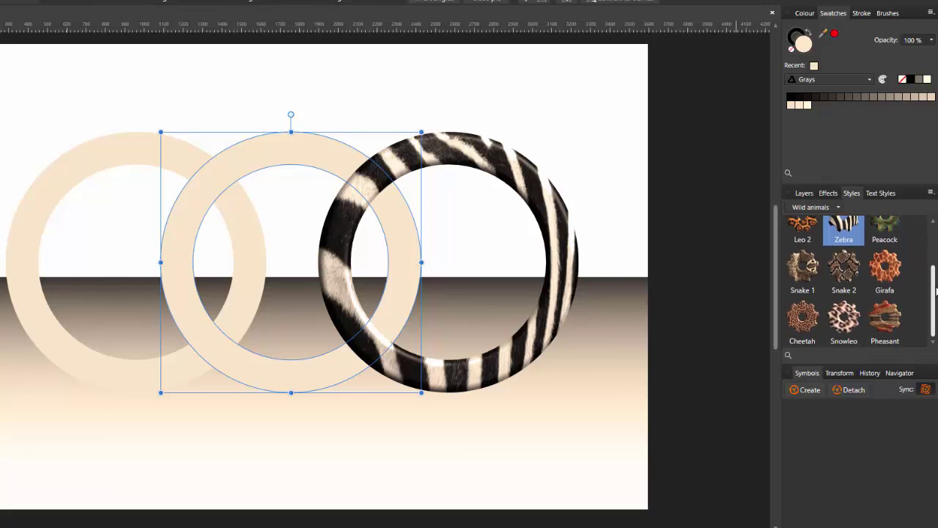
{"action": "left_click", "coordinate": [887, 273]}
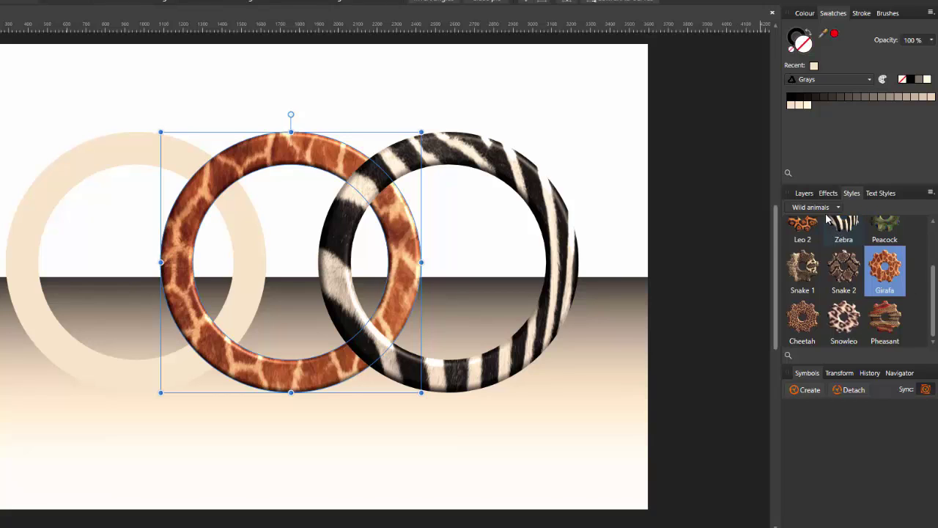
Step: Select the left-hand ring, try the Tiger 1 style on it, and settle on the Tiger 2 style
{"action": "left_click", "coordinate": [804, 193]}
{"action": "left_click", "coordinate": [62, 176]}
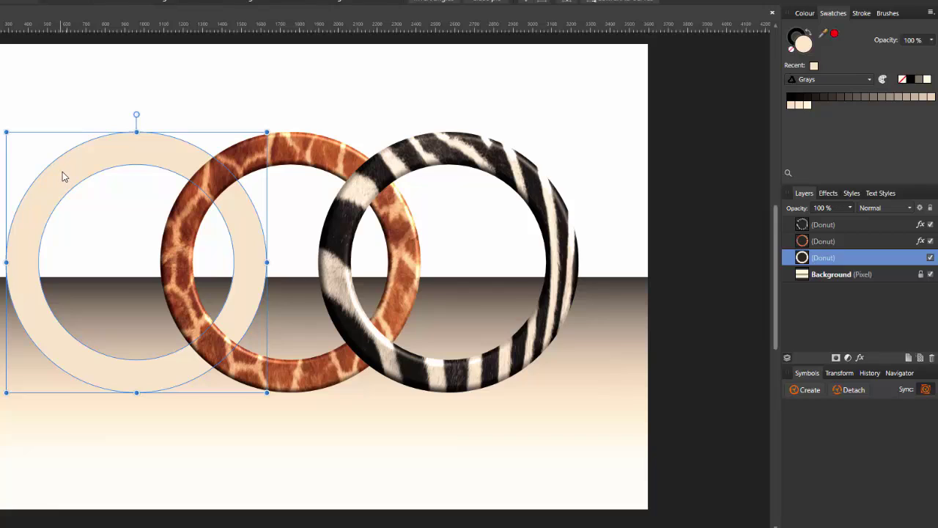
{"action": "left_click", "coordinate": [851, 193]}
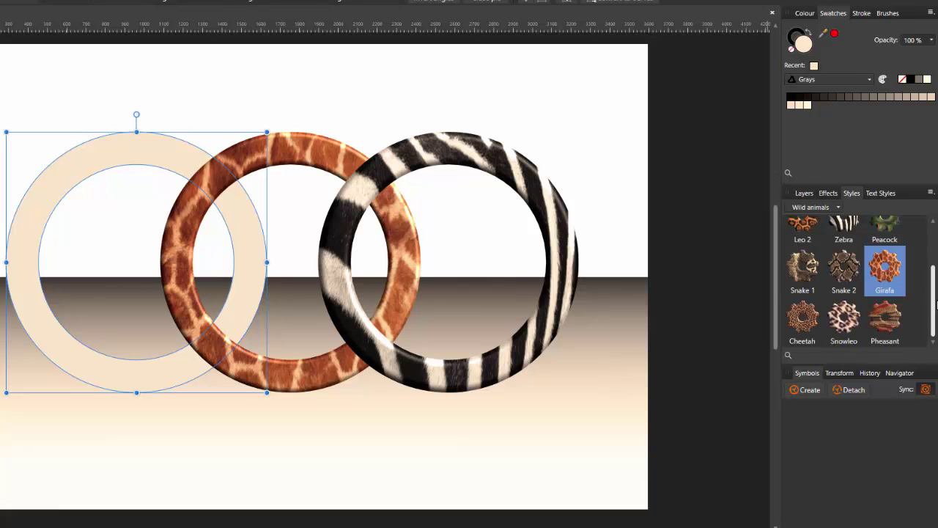
{"action": "left_click_drag", "start_coordinate": [934, 293], "coordinate": [934, 249]}
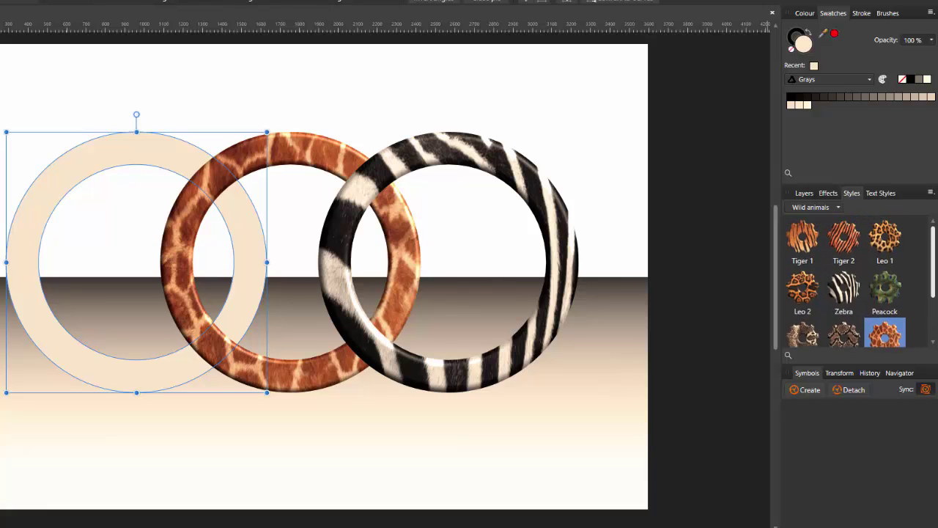
{"action": "left_click", "coordinate": [801, 248]}
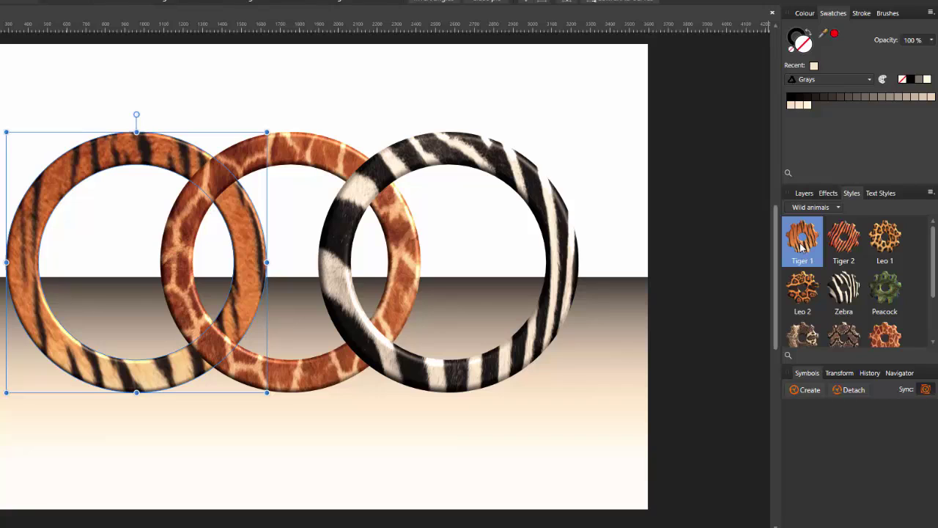
{"action": "left_click", "coordinate": [843, 244]}
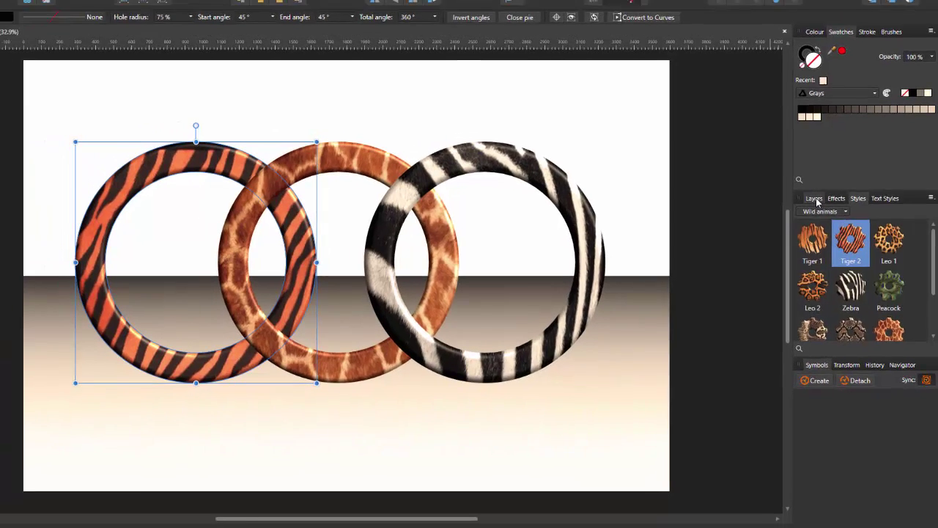
Step: Draw a small ellipse below the rings and move it over the lower crossing of the tiger and giraffe rings
{"action": "left_click", "coordinate": [805, 193]}
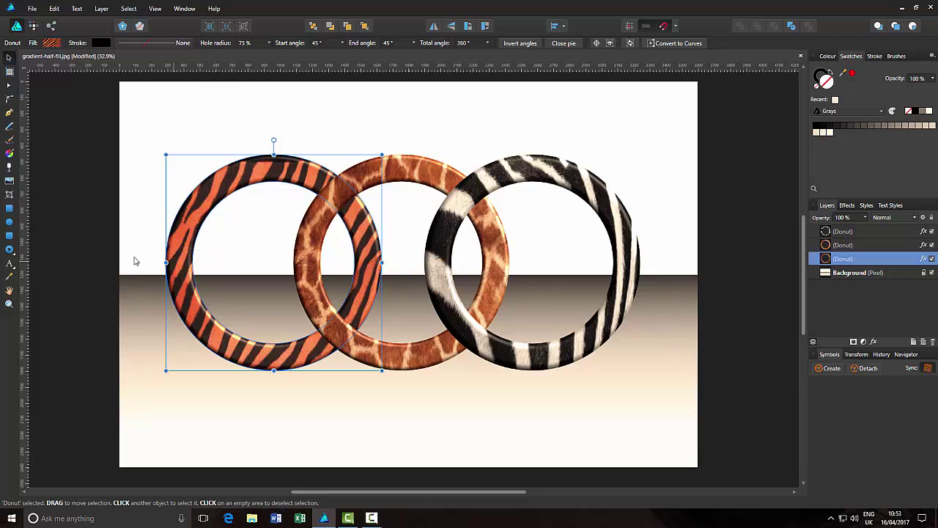
{"action": "left_click", "coordinate": [9, 224]}
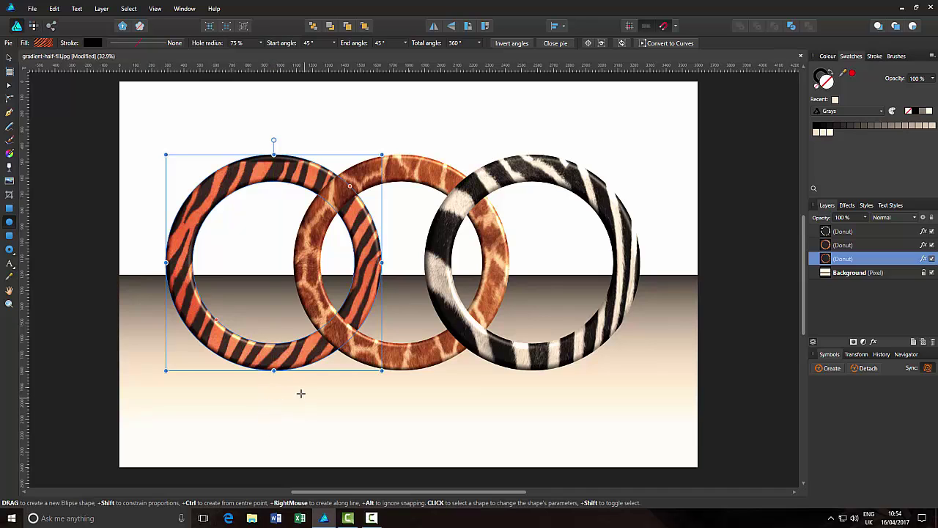
{"action": "left_click_drag", "start_coordinate": [281, 391], "coordinate": [370, 466]}
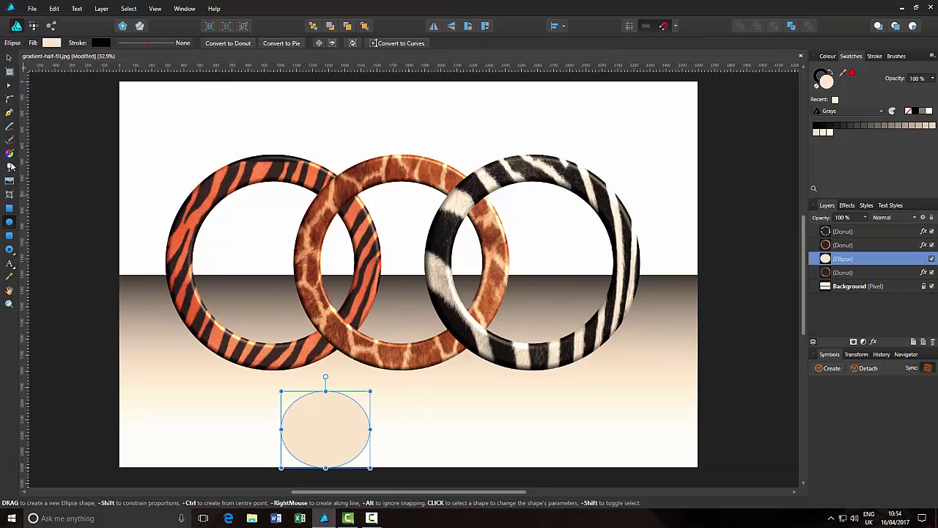
{"action": "left_click", "coordinate": [8, 58]}
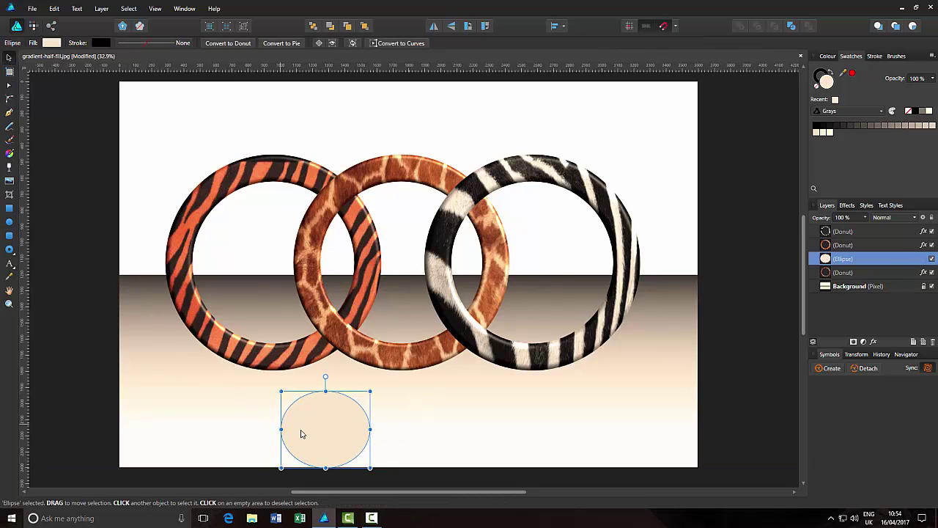
{"action": "left_click_drag", "start_coordinate": [325, 440], "coordinate": [337, 354]}
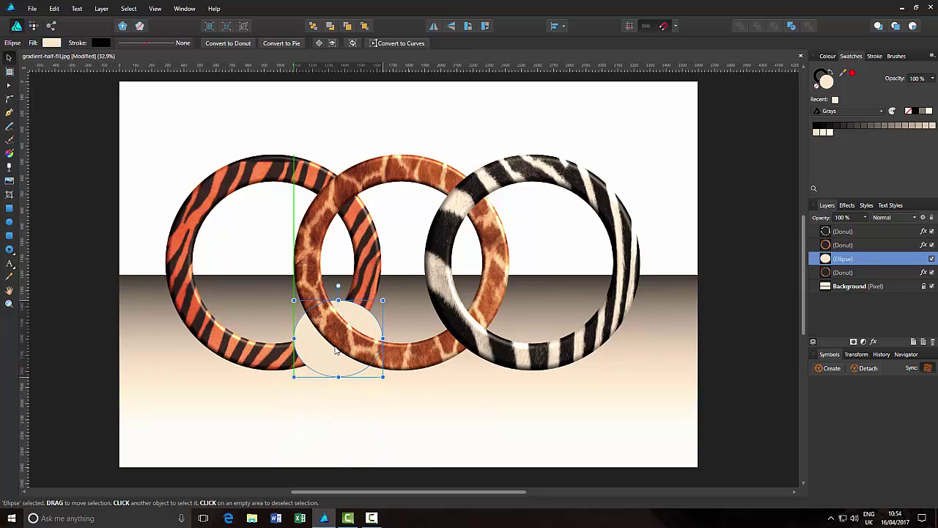
Step: Move the ellipse above all donuts in the layer order and remove its fill, adjusting its position over the lower crossing
{"action": "double_click", "coordinate": [889, 261]}
{"action": "left_click_drag", "start_coordinate": [890, 261], "coordinate": [888, 228]}
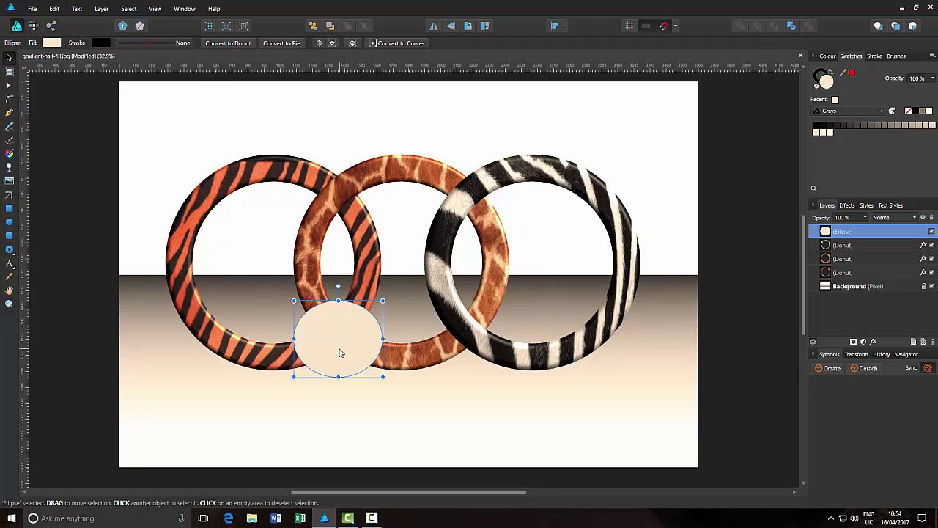
{"action": "left_click", "coordinate": [816, 87]}
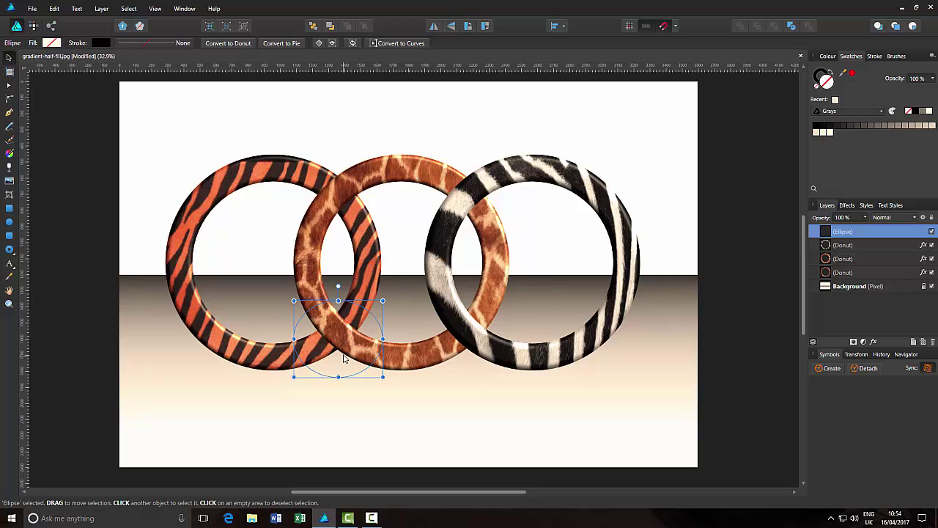
{"action": "left_click_drag", "start_coordinate": [345, 359], "coordinate": [342, 353]}
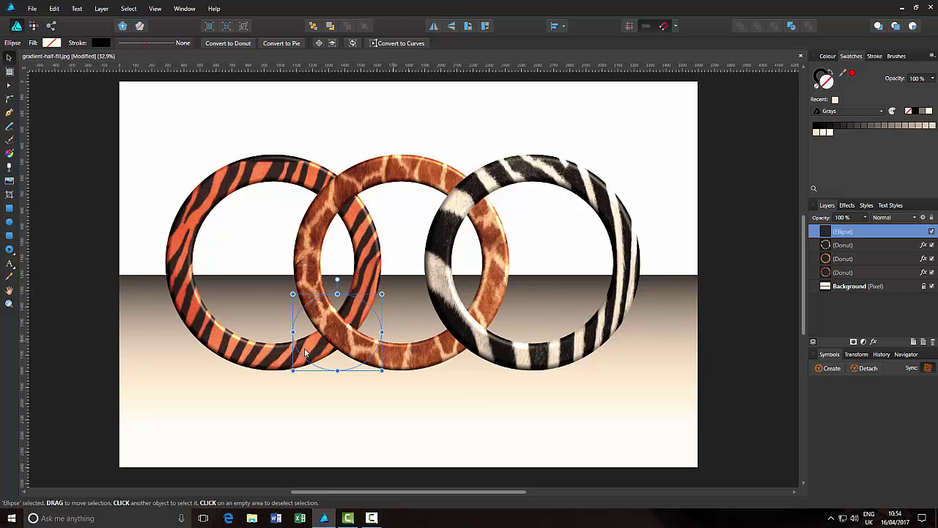
Step: Copy the tiger ring, paste it inside the unfilled ellipse at the lower crossing, and clear the selection
{"action": "left_click", "coordinate": [863, 275]}
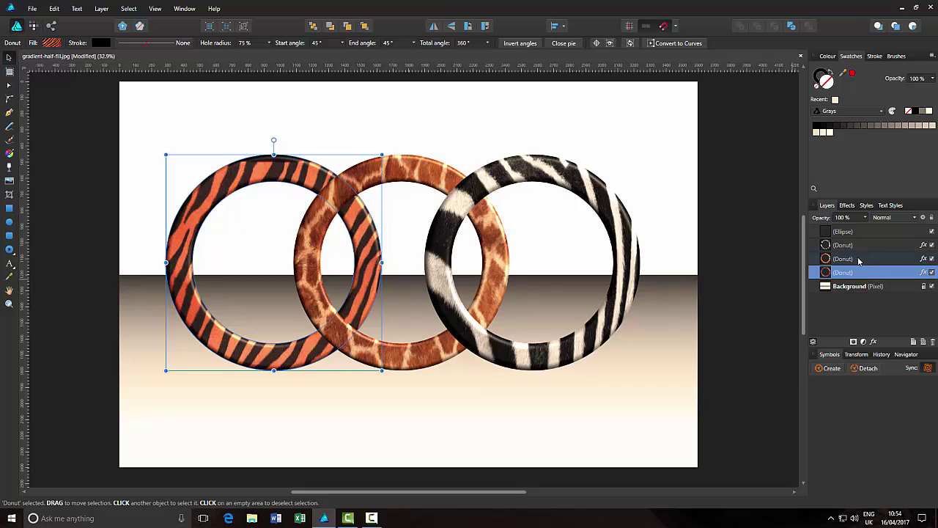
{"action": "left_click", "coordinate": [856, 233]}
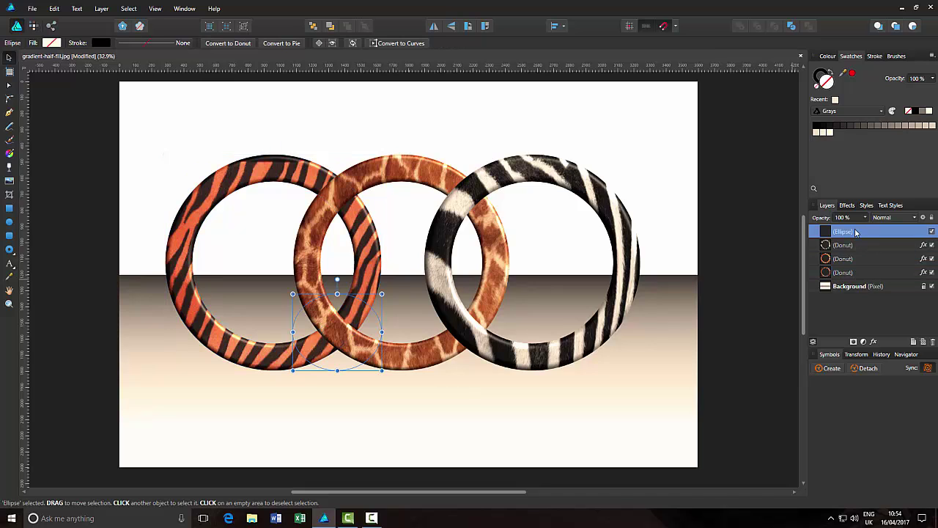
{"action": "key", "text": "ctrl+alt+v"}
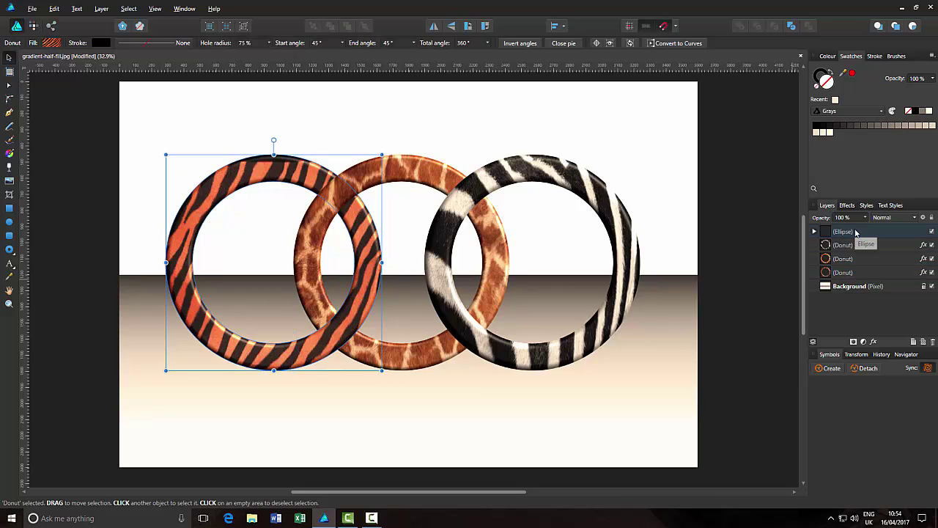
{"action": "left_click", "coordinate": [745, 282]}
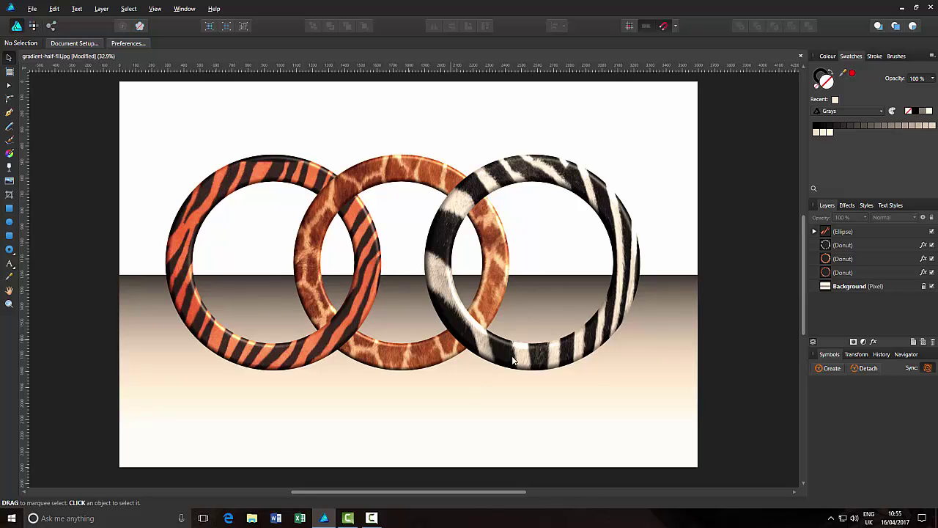
Step: Draw a small unfilled ellipse above the rings and move it over the upper crossing of the giraffe and zebra rings
{"action": "left_click", "coordinate": [872, 232]}
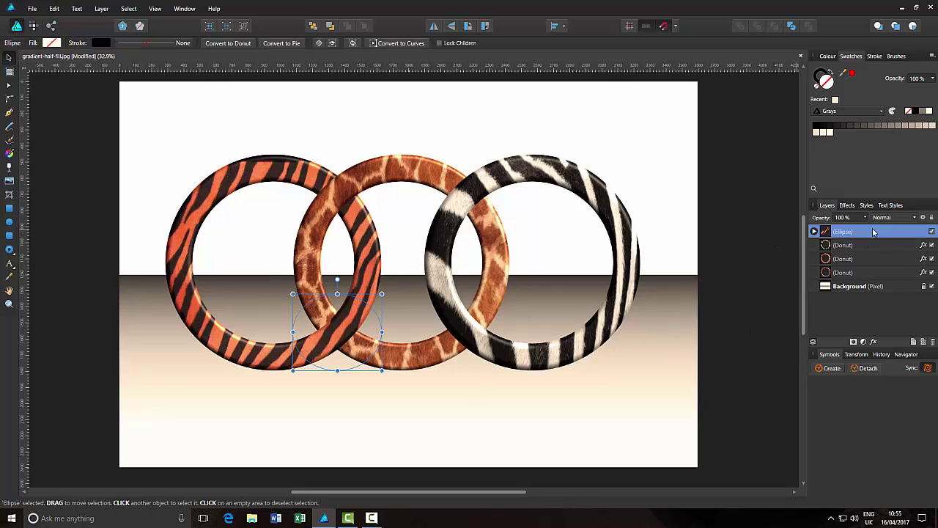
{"action": "left_click", "coordinate": [10, 222]}
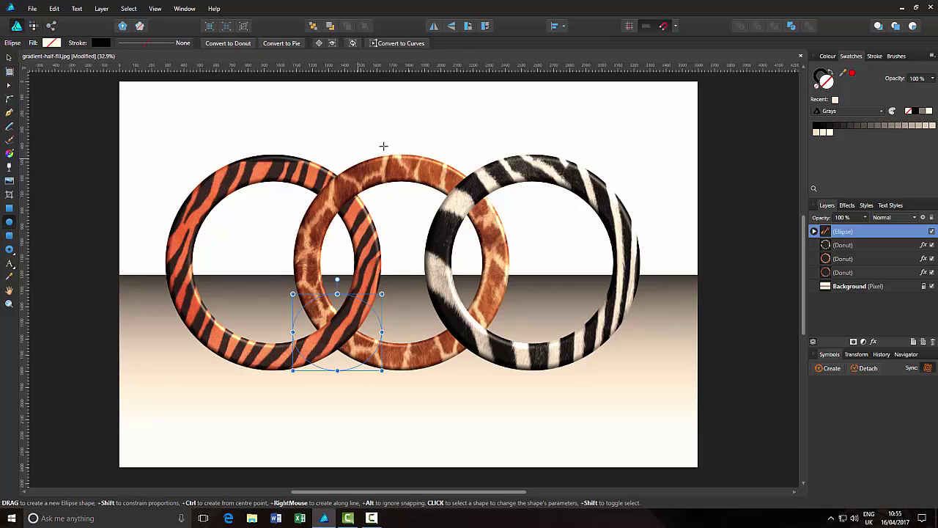
{"action": "left_click_drag", "start_coordinate": [446, 98], "coordinate": [533, 179]}
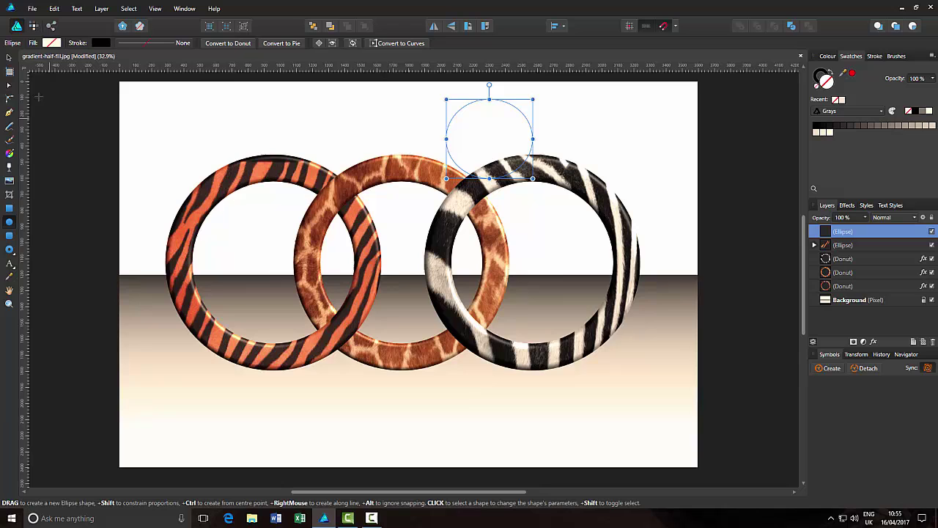
{"action": "left_click", "coordinate": [9, 57]}
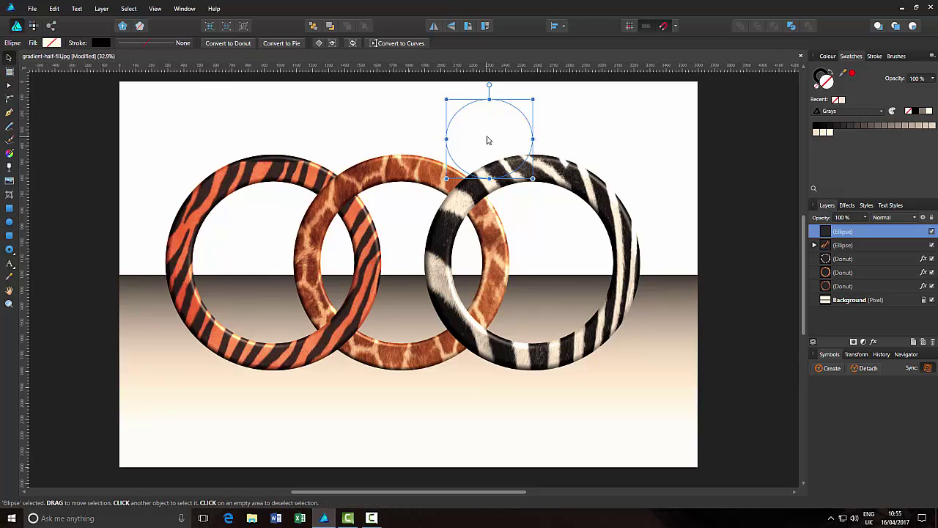
{"action": "left_click_drag", "start_coordinate": [488, 140], "coordinate": [467, 192]}
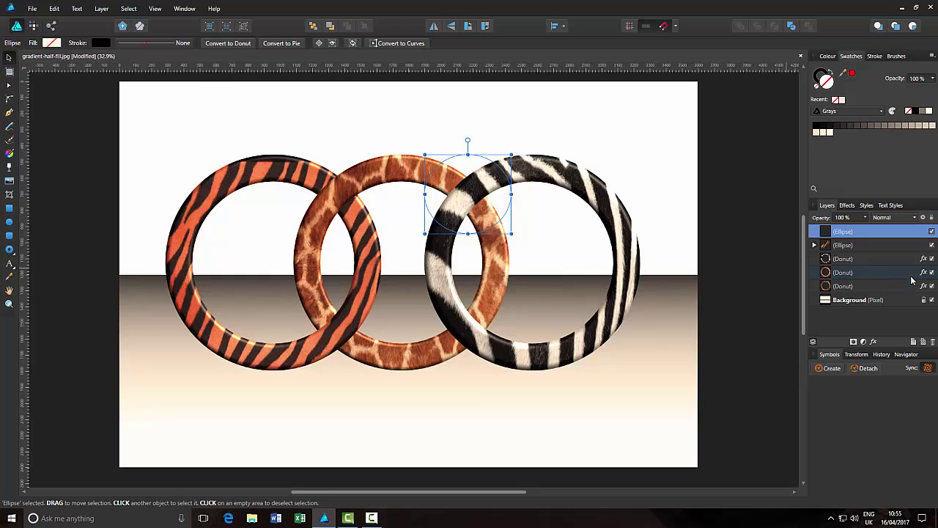
Step: Copy the giraffe ring, paste it inside the new ellipse at the upper crossing, and clear the selection
{"action": "left_click", "coordinate": [874, 274]}
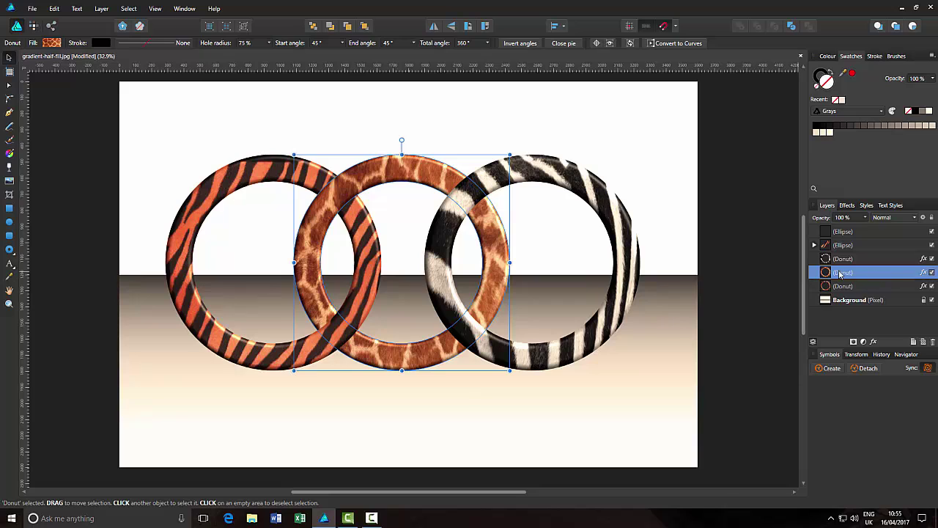
{"action": "left_click", "coordinate": [875, 233]}
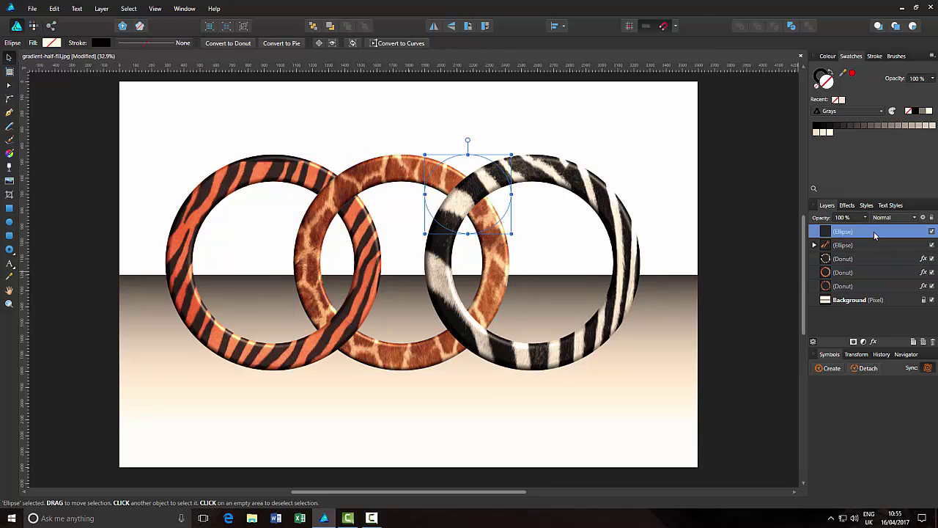
{"action": "key", "text": "ctrl+alt+v"}
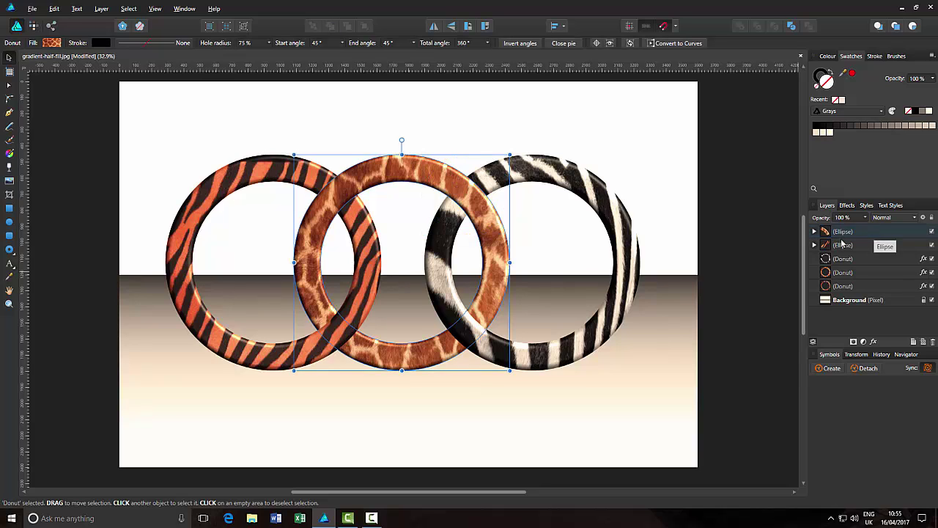
{"action": "left_click", "coordinate": [742, 216]}
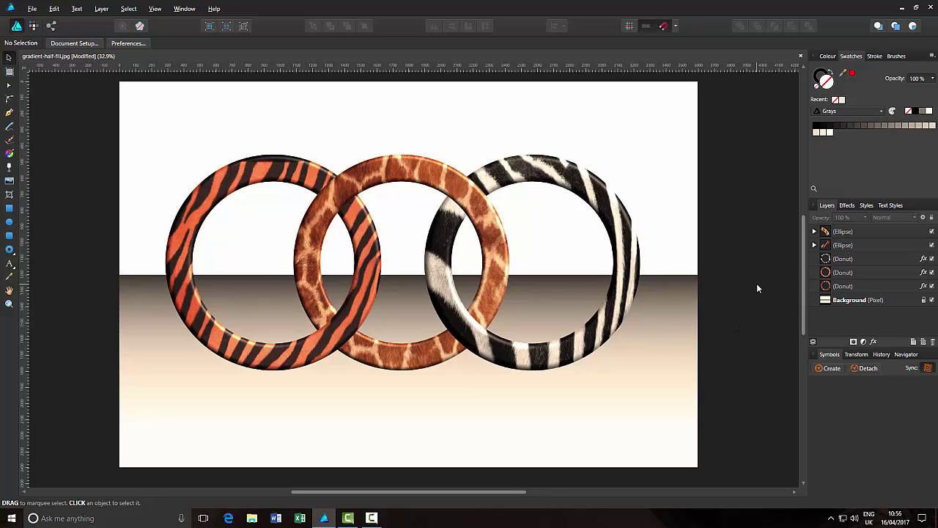
Step: Try a Pillow Bevel / Emboss layer effect with a 1 px radius on the tiger ring
{"action": "left_click", "coordinate": [861, 286]}
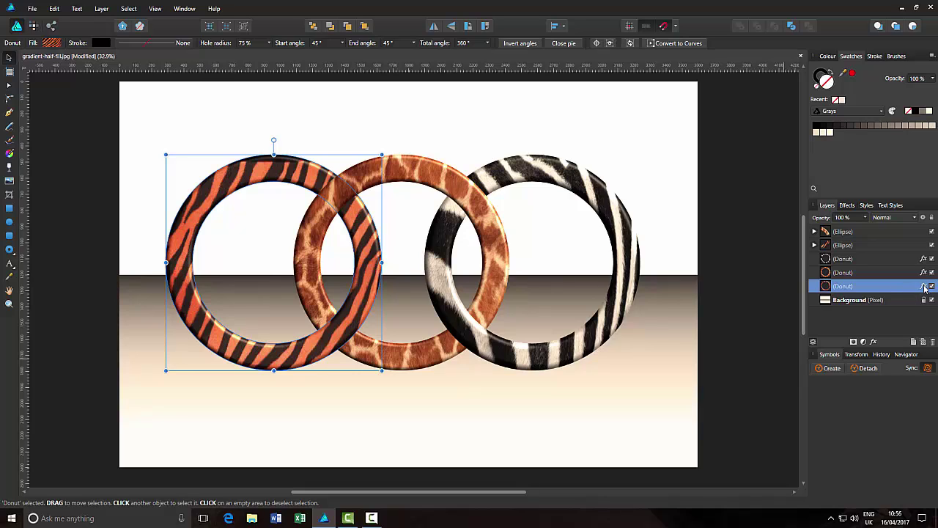
{"action": "left_click", "coordinate": [874, 342]}
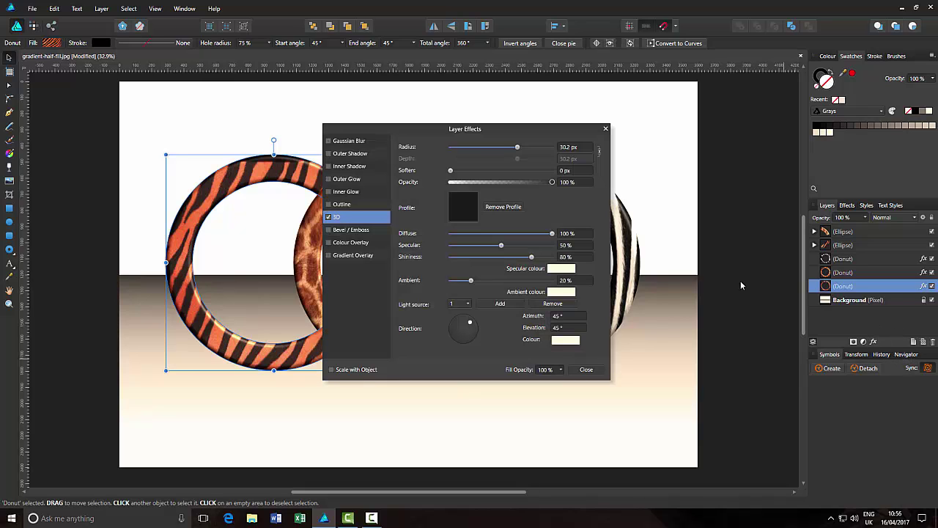
{"action": "left_click_drag", "start_coordinate": [407, 129], "coordinate": [665, 91]}
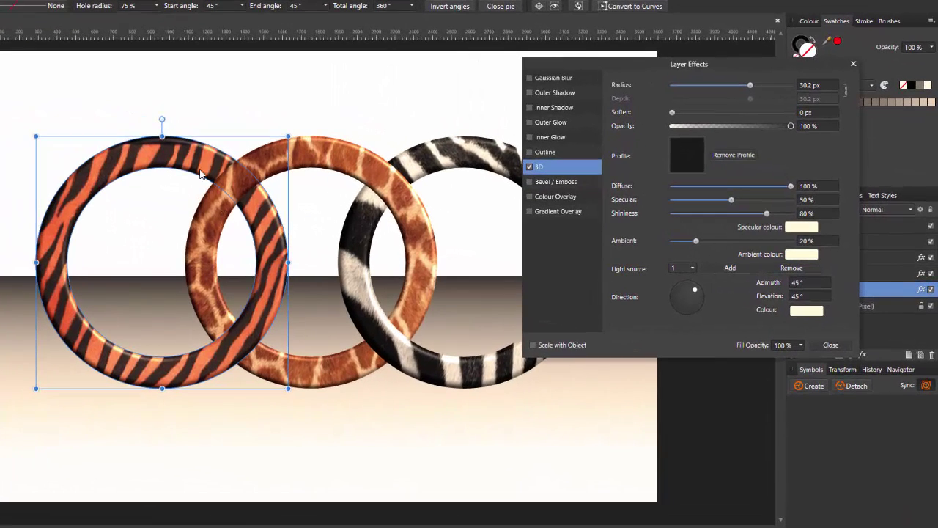
{"action": "left_click", "coordinate": [530, 183]}
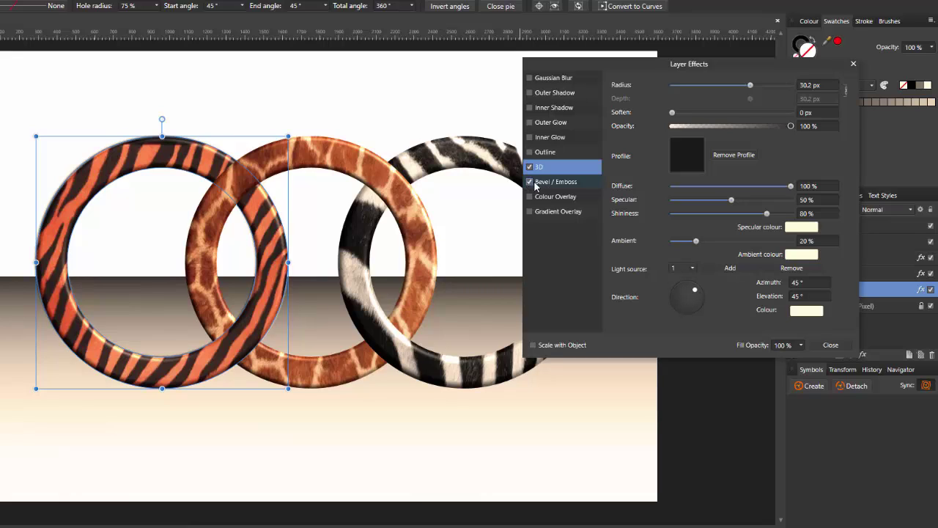
{"action": "left_click", "coordinate": [553, 184]}
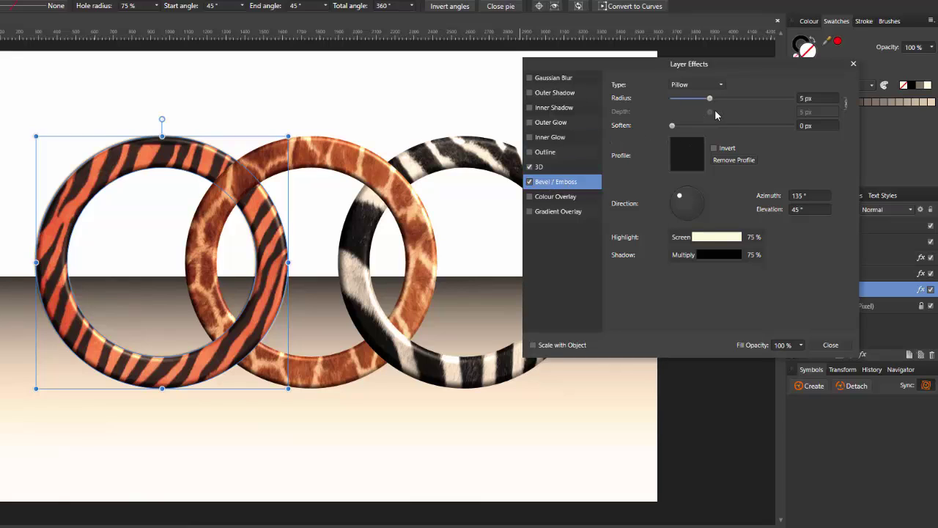
{"action": "mouse_move", "coordinate": [711, 98]}
{"action": "left_mouse_down"}
{"action": "mouse_move", "coordinate": [764, 98]}
{"action": "mouse_move", "coordinate": [699, 102]}
{"action": "left_mouse_up"}
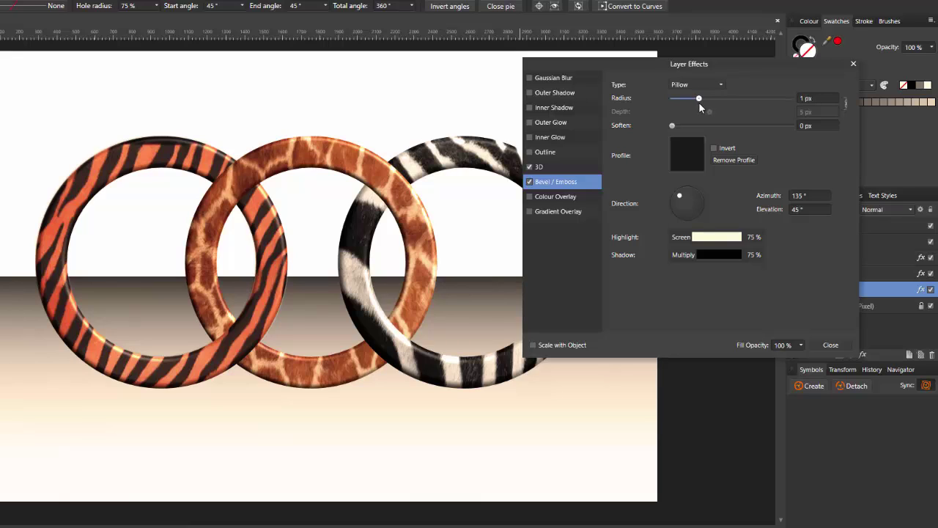
Step: Try the Emboss type with a 38 px radius on the tiger ring, and switch the Bevel / Emboss effect off
{"action": "left_click", "coordinate": [723, 84]}
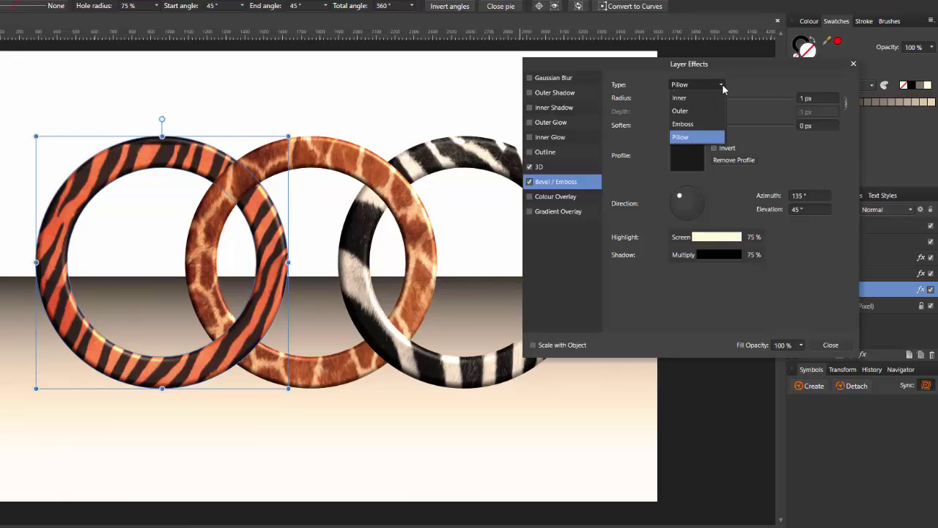
{"action": "left_click", "coordinate": [689, 124]}
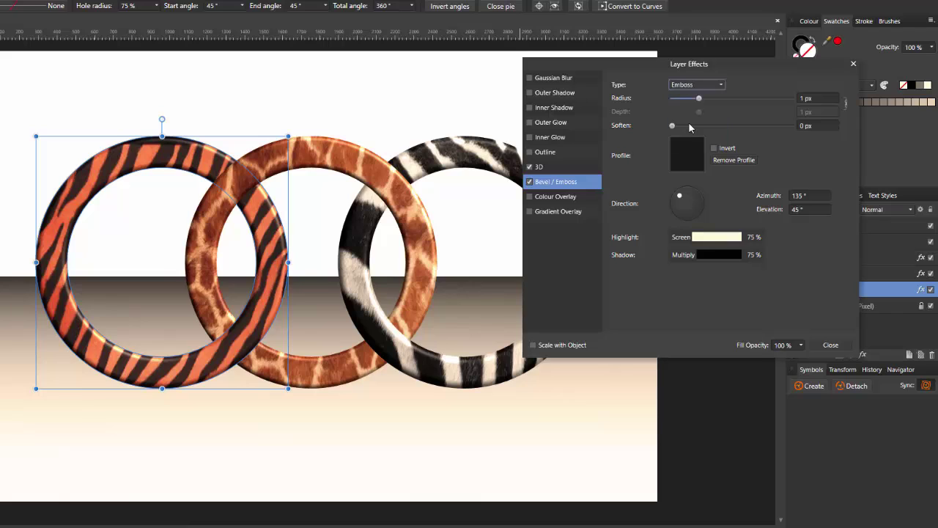
{"action": "left_click_drag", "start_coordinate": [700, 102], "coordinate": [763, 100]}
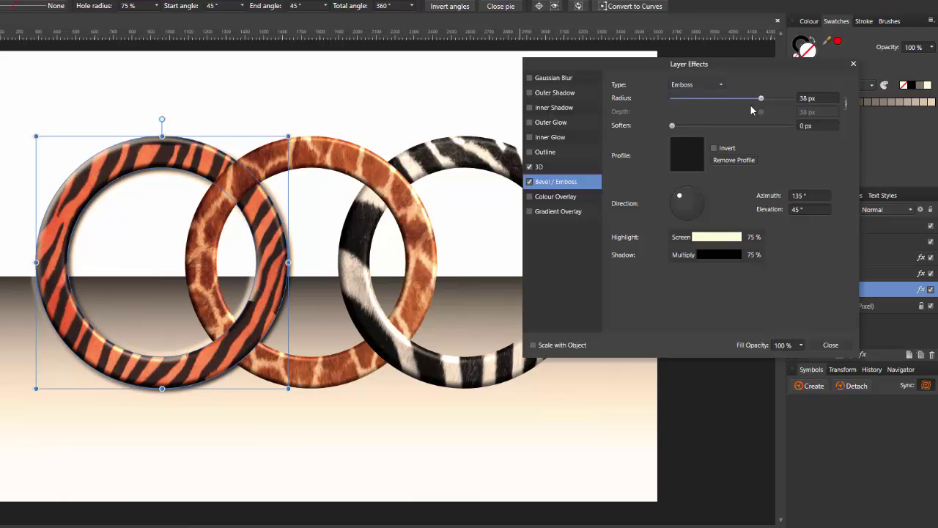
{"action": "mouse_move", "coordinate": [673, 126]}
{"action": "left_mouse_down"}
{"action": "mouse_move", "coordinate": [734, 125]}
{"action": "mouse_move", "coordinate": [672, 126]}
{"action": "left_mouse_up"}
{"action": "left_click", "coordinate": [529, 182]}
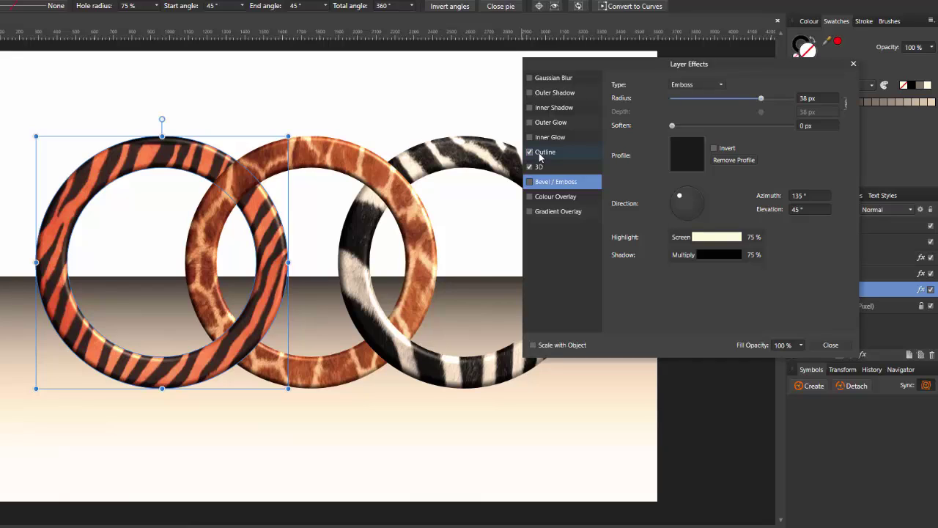
Step: Try a black outside Outline effect with a 15.8 px radius on the tiger ring, switch it off, and close the layer effects
{"action": "left_click", "coordinate": [540, 154]}
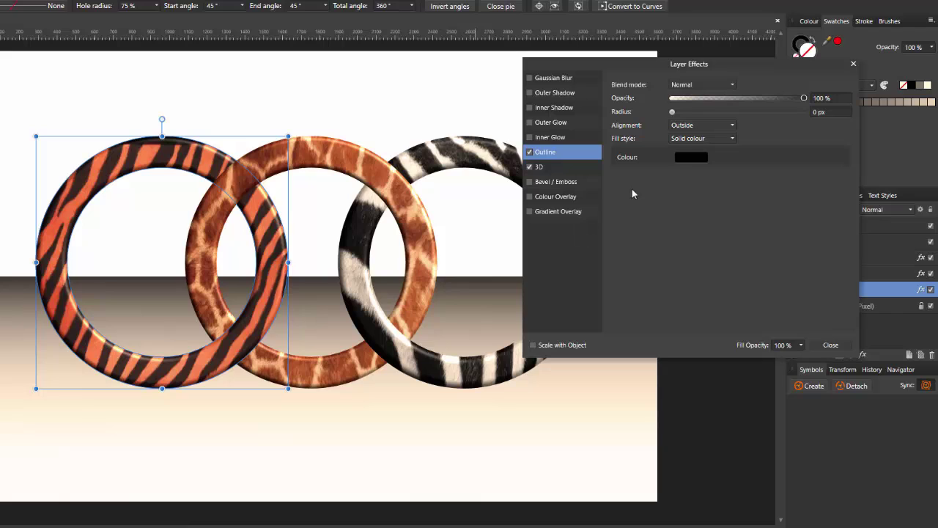
{"action": "left_click_drag", "start_coordinate": [673, 114], "coordinate": [739, 116]}
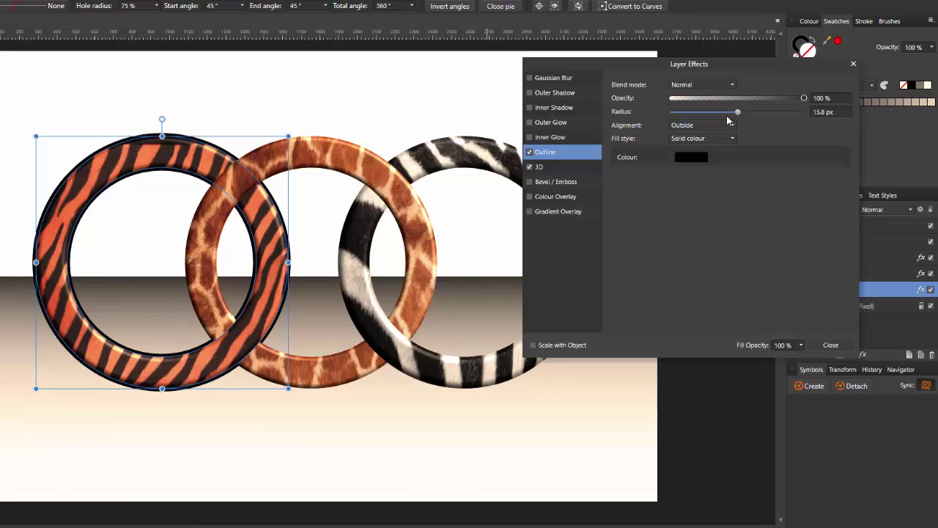
{"action": "left_click", "coordinate": [529, 152]}
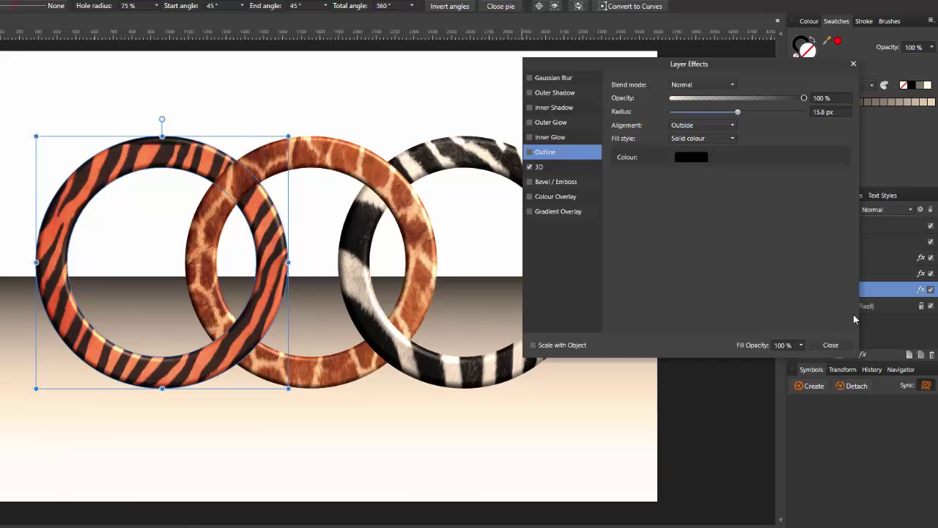
{"action": "left_click", "coordinate": [832, 344]}
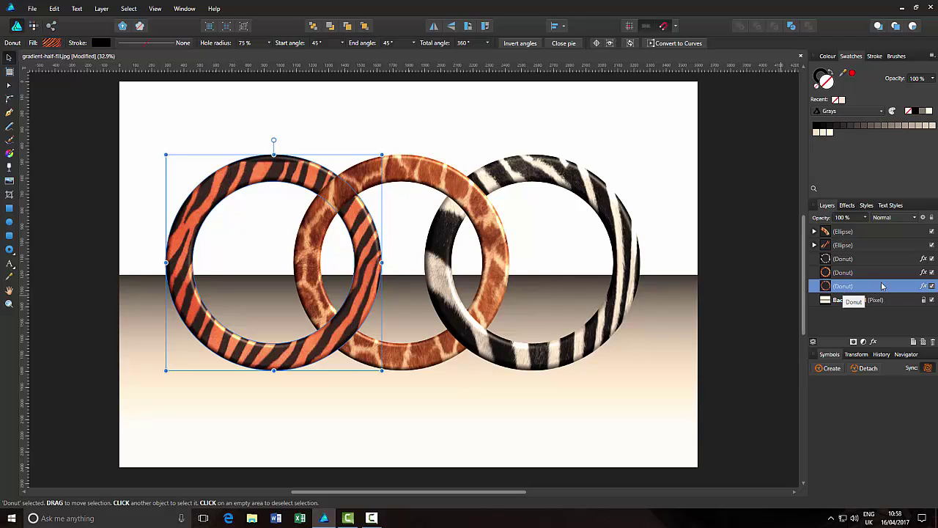
Step: Group the three donuts with both ellipses, and move the group upward, centred horizontally on the page
{"action": "left_click", "coordinate": [884, 232], "text": "shift"}
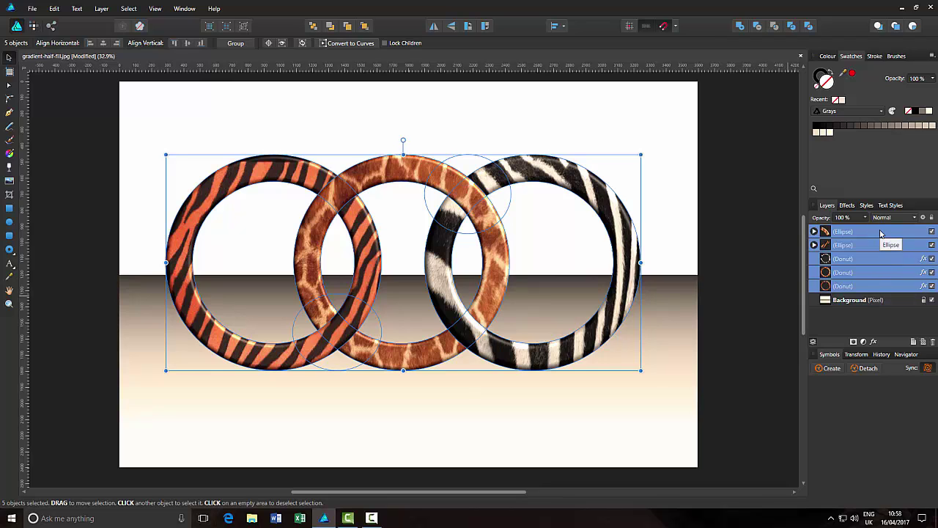
{"action": "right_click", "coordinate": [881, 234]}
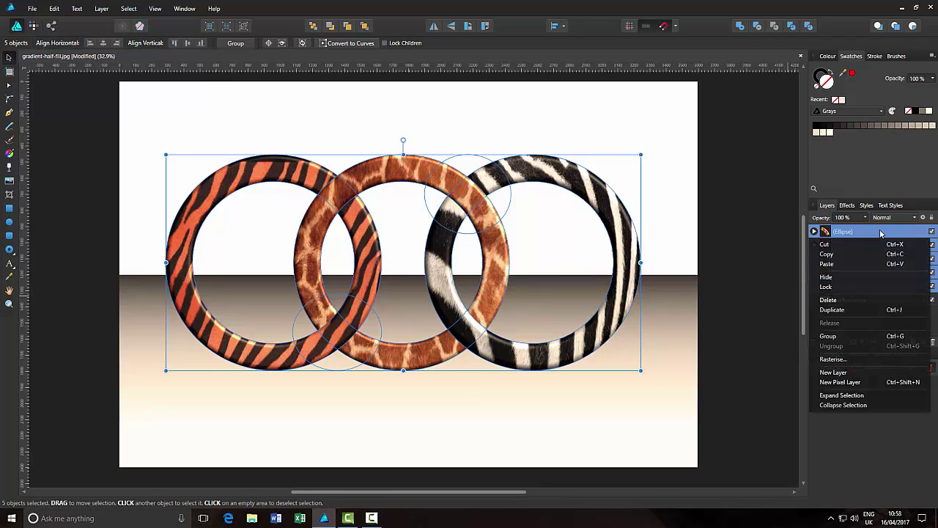
{"action": "left_click", "coordinate": [843, 336]}
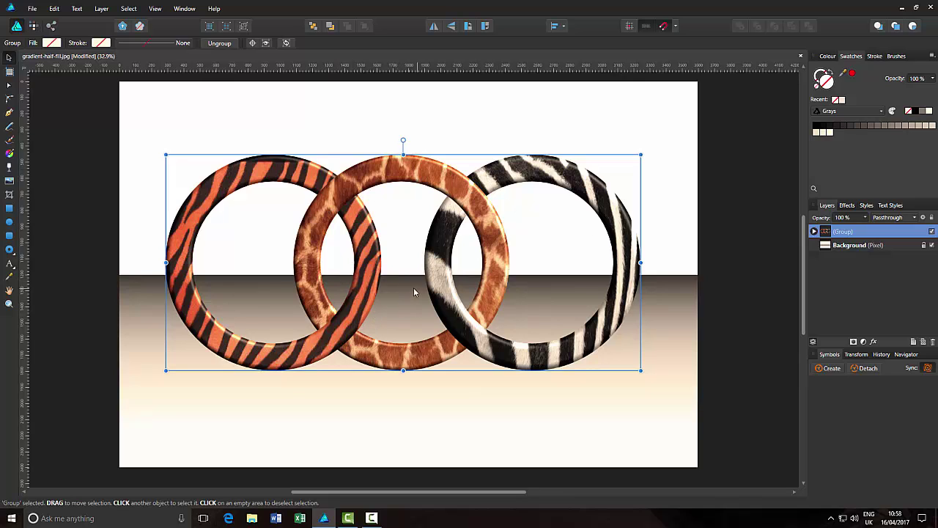
{"action": "left_click_drag", "start_coordinate": [403, 288], "coordinate": [408, 252]}
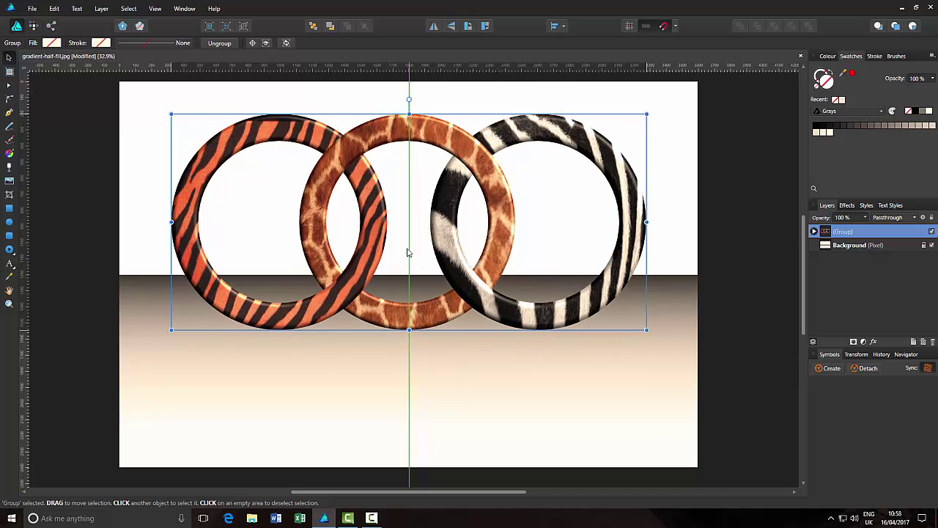
{"action": "left_click_drag", "start_coordinate": [409, 253], "coordinate": [408, 254]}
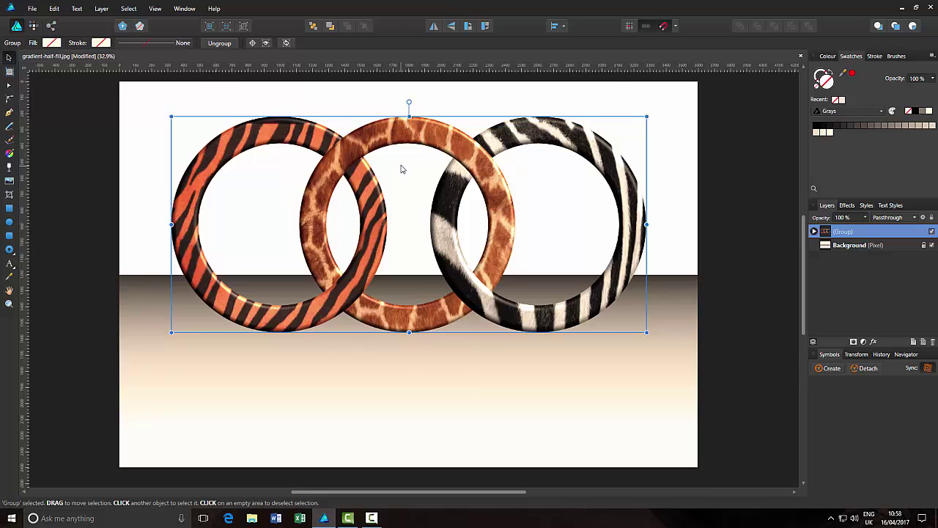
Step: Duplicate the ring group and flip the copy vertically
{"action": "right_click", "coordinate": [865, 234]}
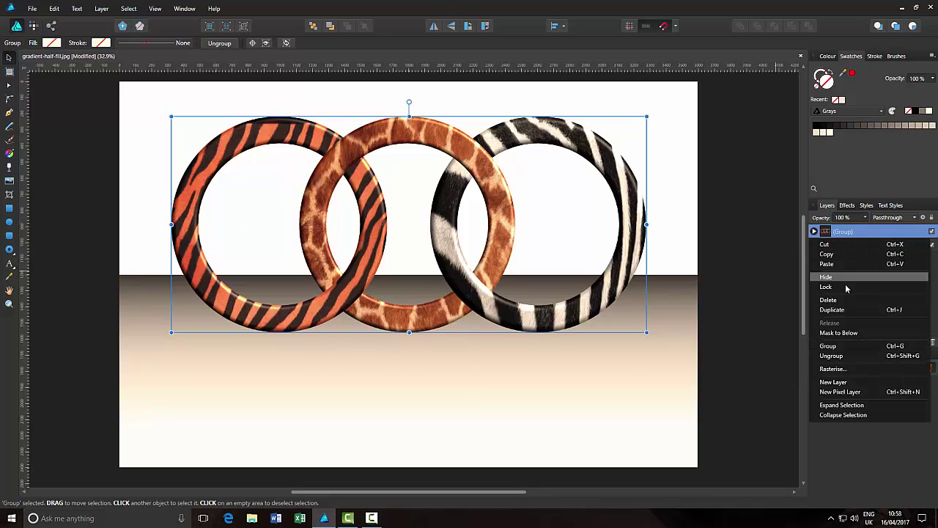
{"action": "left_click", "coordinate": [892, 313]}
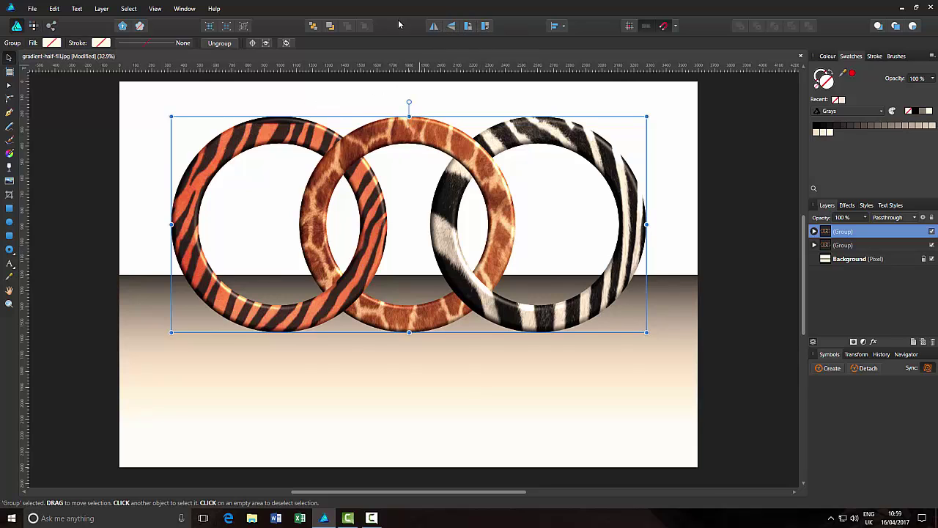
{"action": "left_click", "coordinate": [452, 27]}
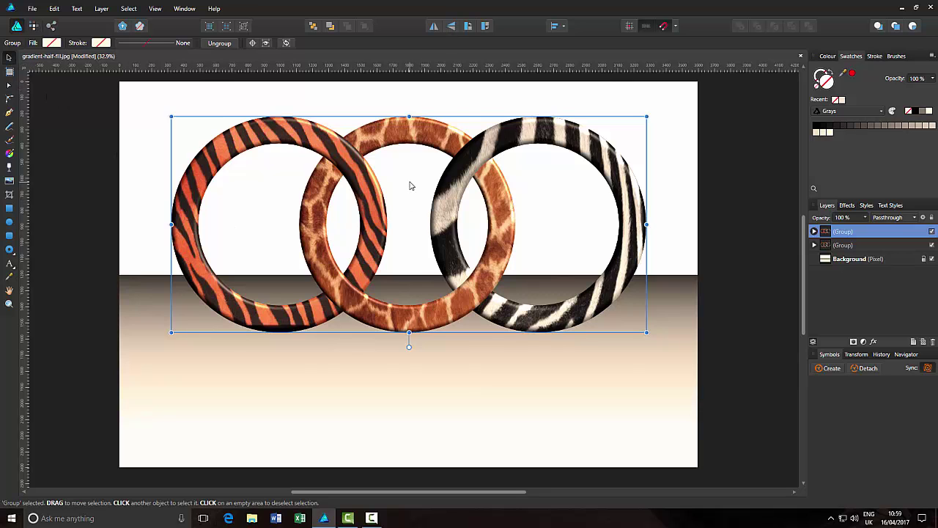
Step: Move the flipped copy straight below the original rings so that its upper edge meets their lower edge
{"action": "left_click_drag", "start_coordinate": [411, 185], "coordinate": [414, 365]}
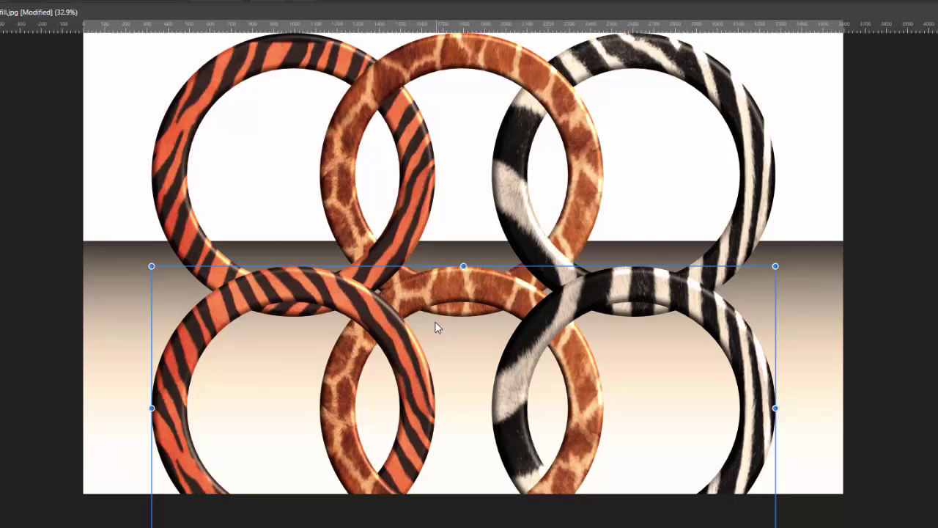
{"action": "left_click_drag", "start_coordinate": [435, 327], "coordinate": [440, 374]}
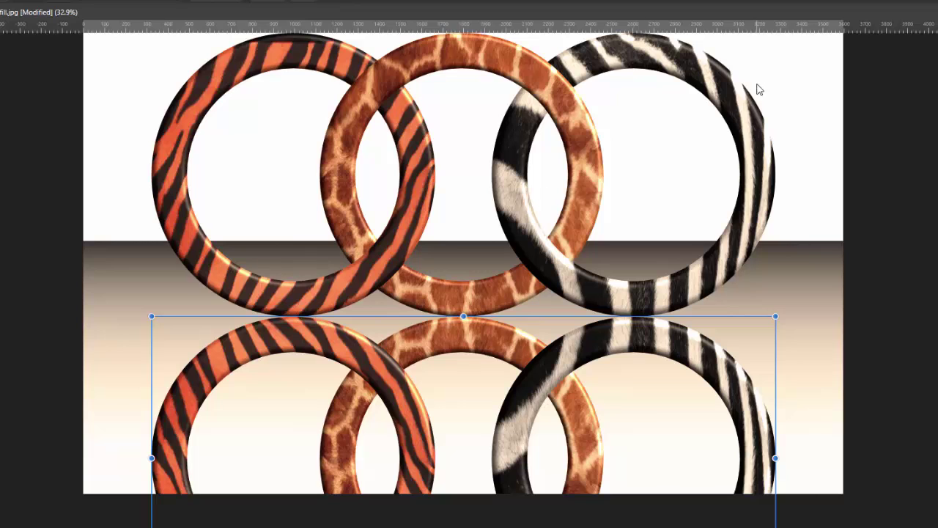
{"action": "mouse_move", "coordinate": [498, 410]}
{"action": "left_mouse_down"}
{"action": "mouse_move", "coordinate": [486, 410]}
{"action": "mouse_move", "coordinate": [506, 405]}
{"action": "mouse_move", "coordinate": [497, 412]}
{"action": "left_mouse_up"}
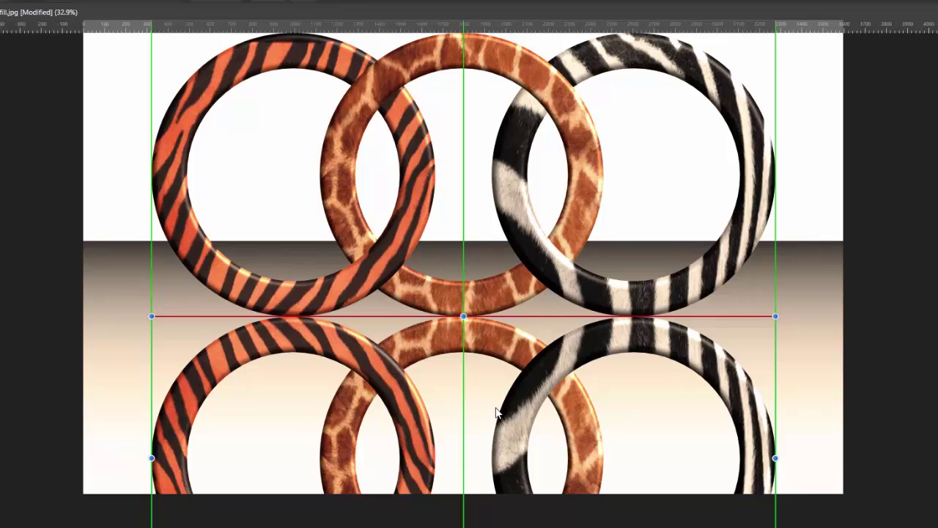
{"action": "left_click_drag", "start_coordinate": [496, 412], "coordinate": [494, 411]}
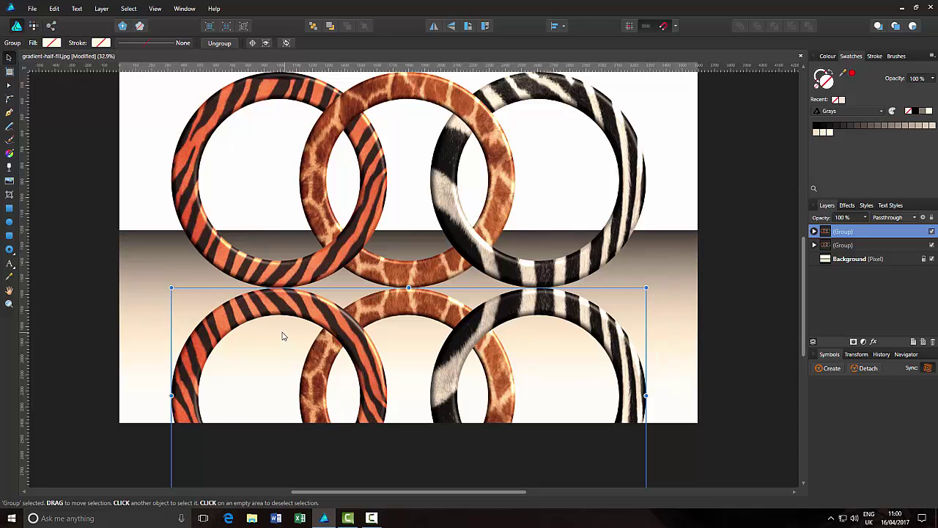
Step: Switch to the Pixel Persona and erase the cut-off lower ends of the flipped rings with the Erase Brush at 100% opacity
{"action": "left_click", "coordinate": [34, 27]}
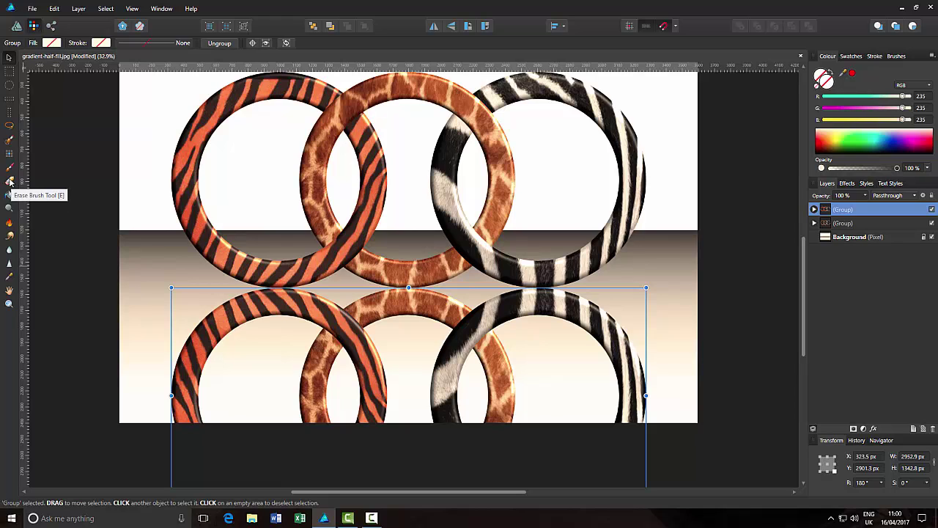
{"action": "left_click", "coordinate": [10, 182]}
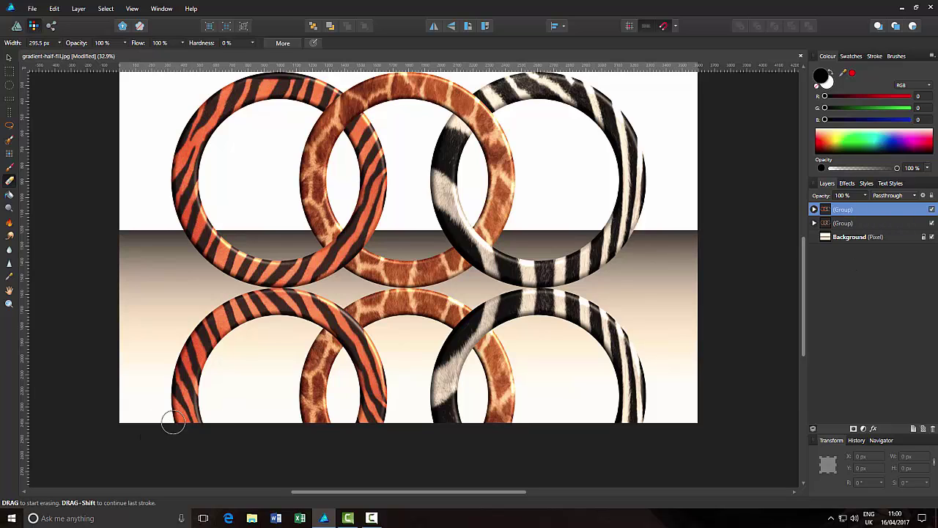
{"action": "left_click_drag", "start_coordinate": [172, 421], "coordinate": [191, 421]}
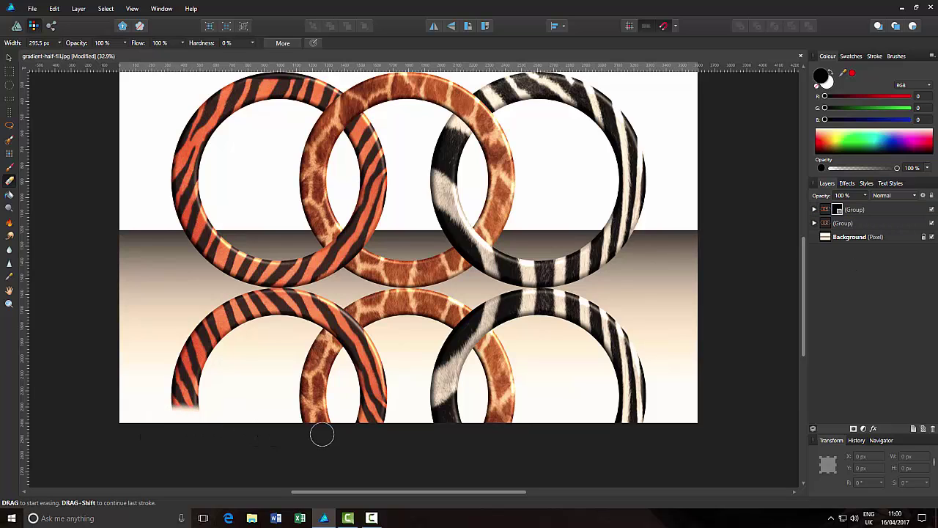
{"action": "mouse_move", "coordinate": [307, 436]}
{"action": "left_mouse_down"}
{"action": "mouse_move", "coordinate": [648, 424]}
{"action": "mouse_move", "coordinate": [599, 429]}
{"action": "left_mouse_up"}
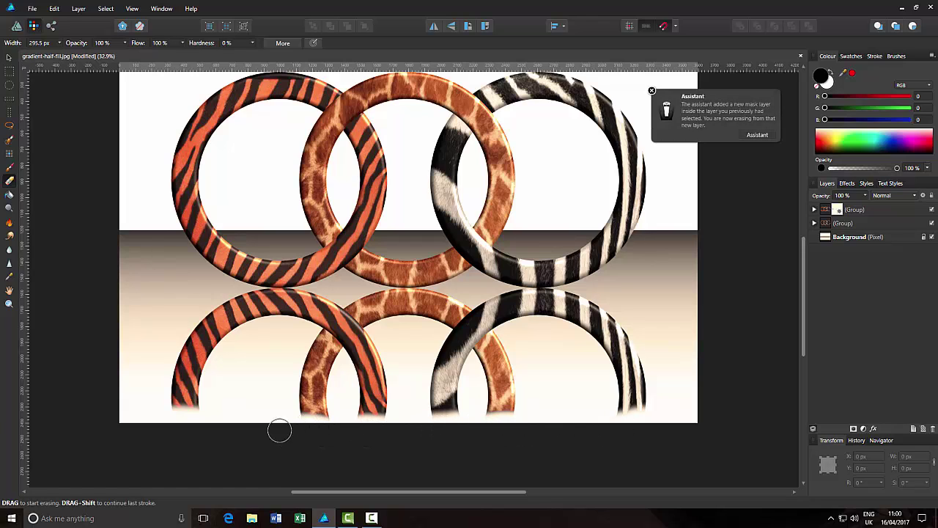
Step: Set the Erase Brush opacity to 54% and erase a band slightly higher across the lower ends of all three reflected rings
{"action": "left_click", "coordinate": [126, 43]}
{"action": "left_click_drag", "start_coordinate": [127, 56], "coordinate": [96, 55]}
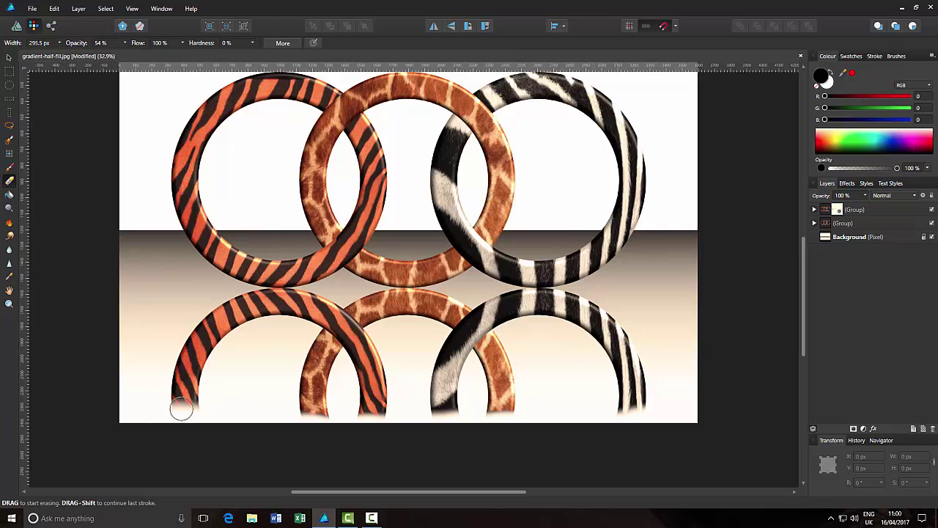
{"action": "left_click_drag", "start_coordinate": [174, 406], "coordinate": [205, 407]}
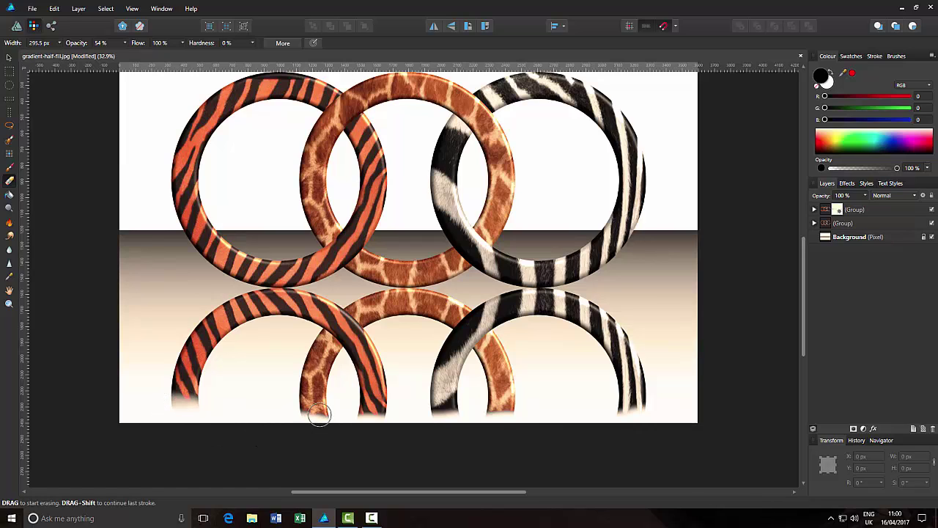
{"action": "mouse_move", "coordinate": [289, 405]}
{"action": "left_mouse_down"}
{"action": "mouse_move", "coordinate": [400, 412]}
{"action": "mouse_move", "coordinate": [376, 408]}
{"action": "mouse_move", "coordinate": [372, 418]}
{"action": "mouse_move", "coordinate": [347, 422]}
{"action": "mouse_move", "coordinate": [373, 411]}
{"action": "mouse_move", "coordinate": [532, 404]}
{"action": "left_mouse_up"}
{"action": "mouse_move", "coordinate": [671, 397]}
{"action": "left_mouse_down"}
{"action": "mouse_move", "coordinate": [640, 410]}
{"action": "mouse_move", "coordinate": [627, 396]}
{"action": "mouse_move", "coordinate": [601, 402]}
{"action": "mouse_move", "coordinate": [657, 396]}
{"action": "left_mouse_up"}
{"action": "mouse_move", "coordinate": [421, 404]}
{"action": "left_mouse_down"}
{"action": "mouse_move", "coordinate": [289, 412]}
{"action": "mouse_move", "coordinate": [223, 392]}
{"action": "left_mouse_up"}
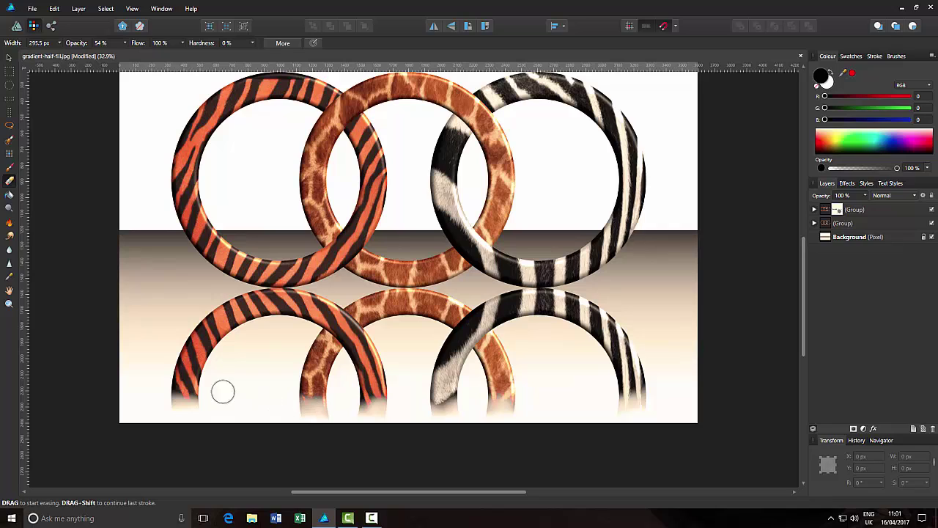
Step: Reduce the eraser's opacity to 28% and fade the next higher band across the reflected rings
{"action": "left_click", "coordinate": [125, 43]}
{"action": "left_click_drag", "start_coordinate": [126, 54], "coordinate": [109, 54]}
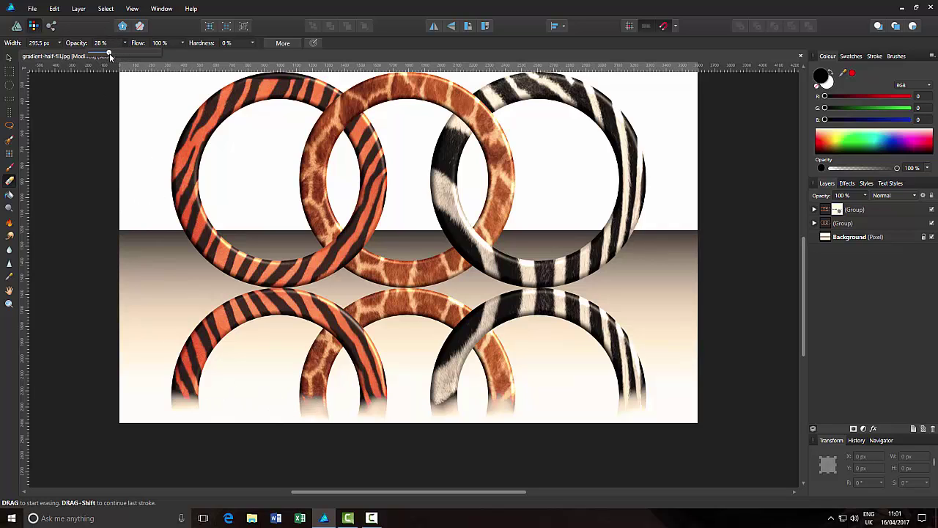
{"action": "mouse_move", "coordinate": [159, 383]}
{"action": "left_mouse_down"}
{"action": "mouse_move", "coordinate": [188, 394]}
{"action": "mouse_move", "coordinate": [176, 384]}
{"action": "left_mouse_up"}
{"action": "mouse_move", "coordinate": [285, 388]}
{"action": "left_mouse_down"}
{"action": "mouse_move", "coordinate": [402, 391]}
{"action": "mouse_move", "coordinate": [371, 390]}
{"action": "mouse_move", "coordinate": [396, 383]}
{"action": "mouse_move", "coordinate": [512, 399]}
{"action": "mouse_move", "coordinate": [664, 396]}
{"action": "mouse_move", "coordinate": [670, 385]}
{"action": "mouse_move", "coordinate": [635, 380]}
{"action": "left_mouse_up"}
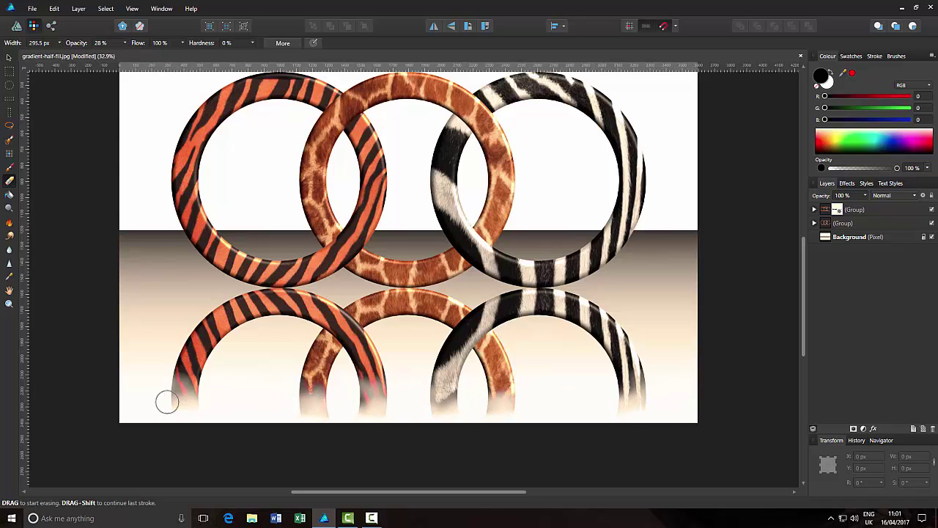
Step: Lower the eraser's opacity to 10% and soften the upper edge of the faded area on the reflected rings
{"action": "left_click", "coordinate": [124, 43]}
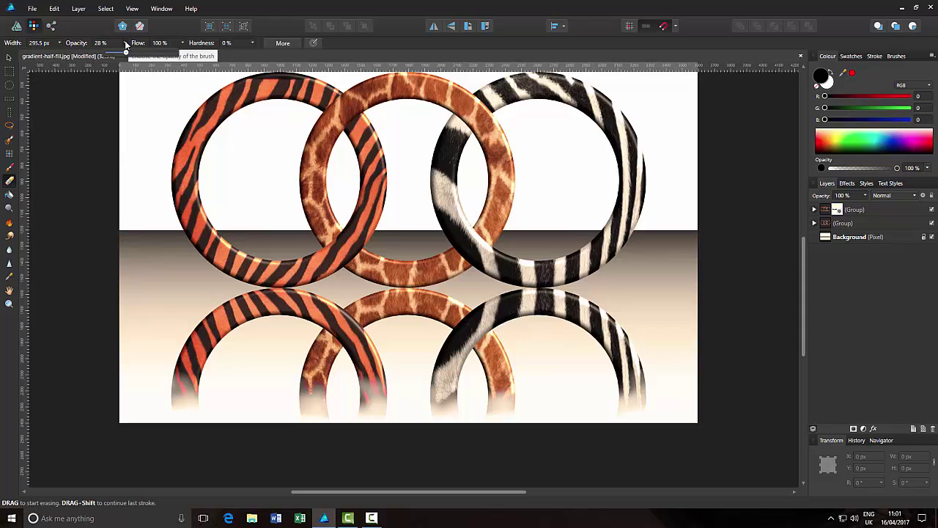
{"action": "left_click_drag", "start_coordinate": [123, 55], "coordinate": [118, 55]}
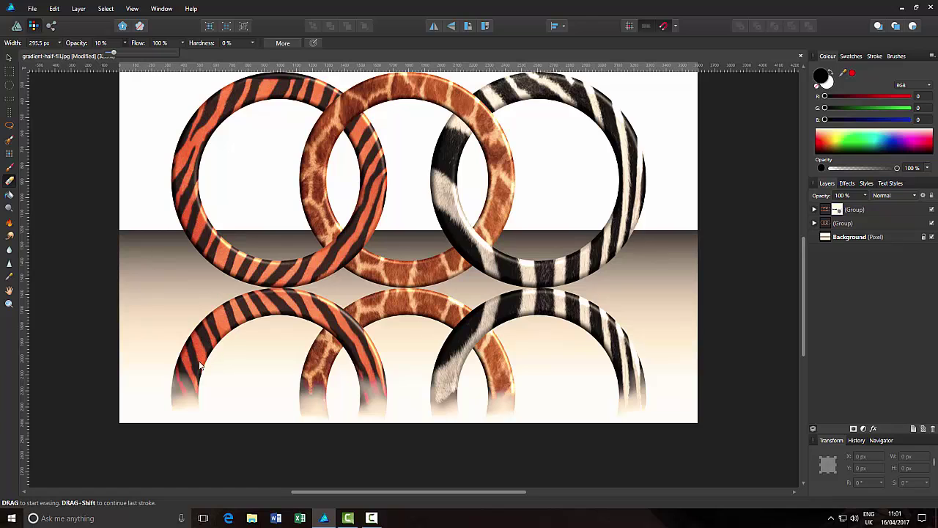
{"action": "mouse_move", "coordinate": [199, 364]}
{"action": "left_mouse_down"}
{"action": "mouse_move", "coordinate": [203, 371]}
{"action": "mouse_move", "coordinate": [174, 362]}
{"action": "mouse_move", "coordinate": [203, 385]}
{"action": "mouse_move", "coordinate": [187, 374]}
{"action": "left_mouse_up"}
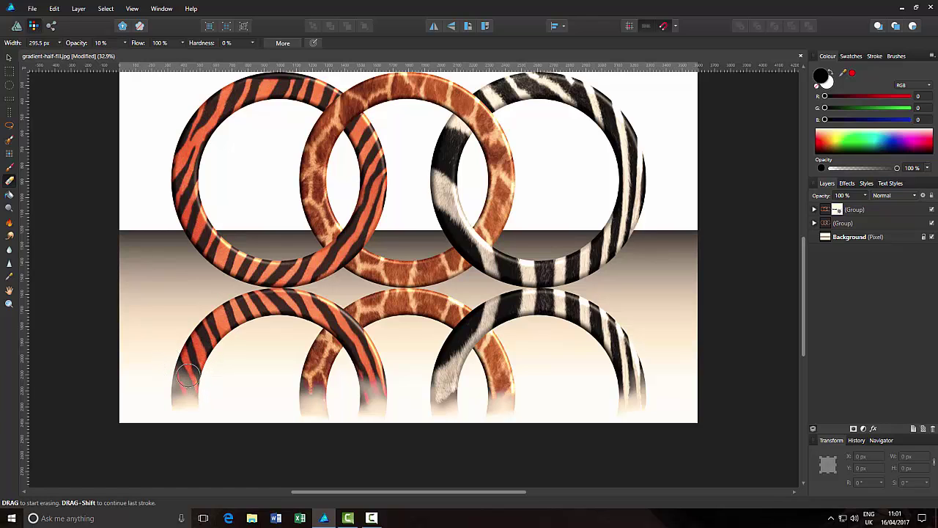
{"action": "mouse_move", "coordinate": [326, 391]}
{"action": "left_mouse_down"}
{"action": "mouse_move", "coordinate": [500, 379]}
{"action": "mouse_move", "coordinate": [501, 395]}
{"action": "mouse_move", "coordinate": [590, 391]}
{"action": "mouse_move", "coordinate": [649, 374]}
{"action": "mouse_move", "coordinate": [517, 405]}
{"action": "mouse_move", "coordinate": [488, 387]}
{"action": "left_mouse_up"}
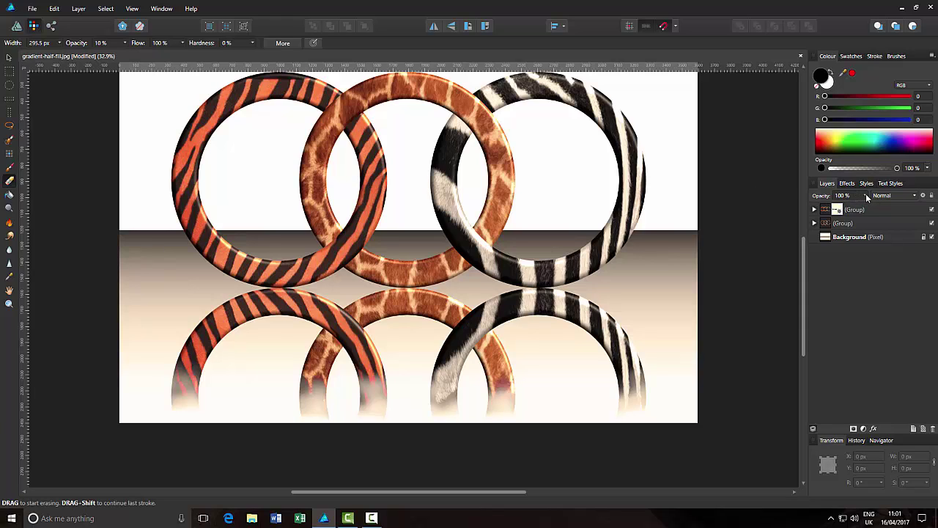
Step: Set the reflection group's layer opacity to 40% and lightly erase along the lower ends of its giraffe and zebra rings
{"action": "left_click_drag", "start_coordinate": [866, 207], "coordinate": [826, 208]}
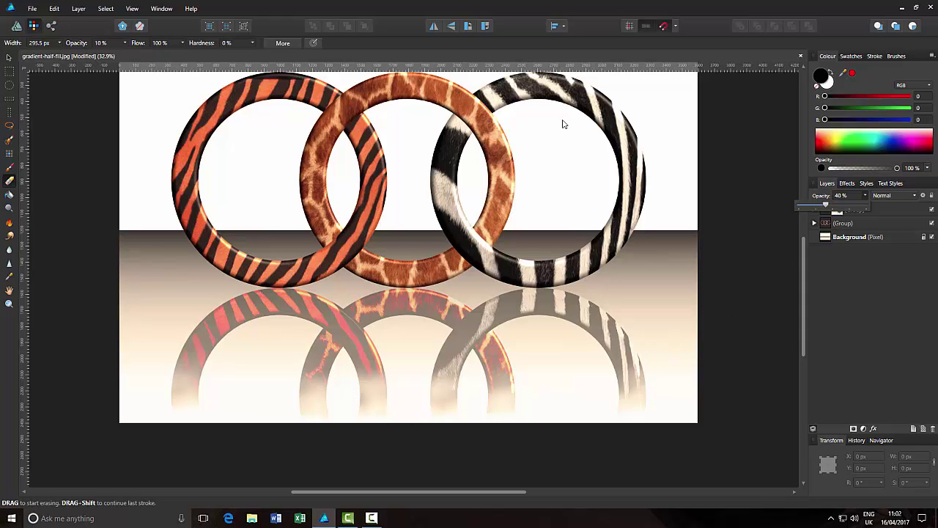
{"action": "left_click", "coordinate": [806, 248]}
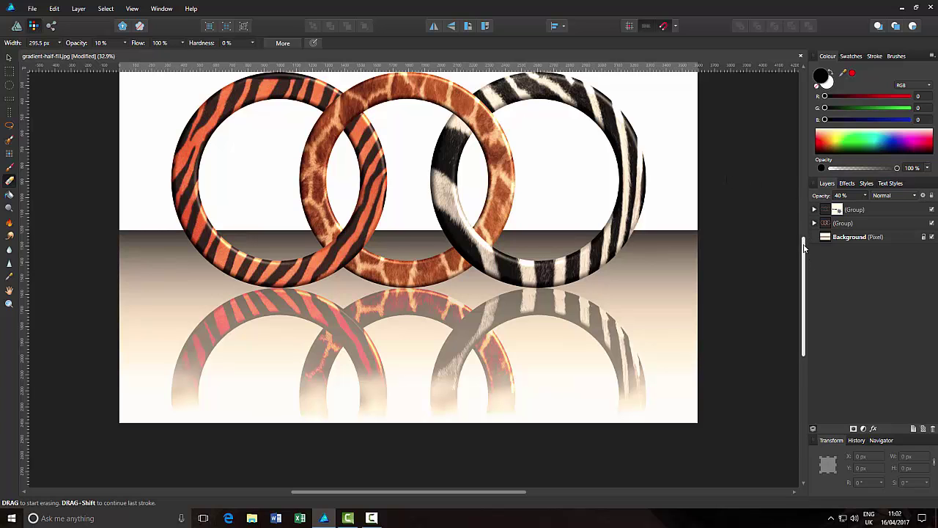
{"action": "left_click_drag", "start_coordinate": [804, 249], "coordinate": [804, 229]}
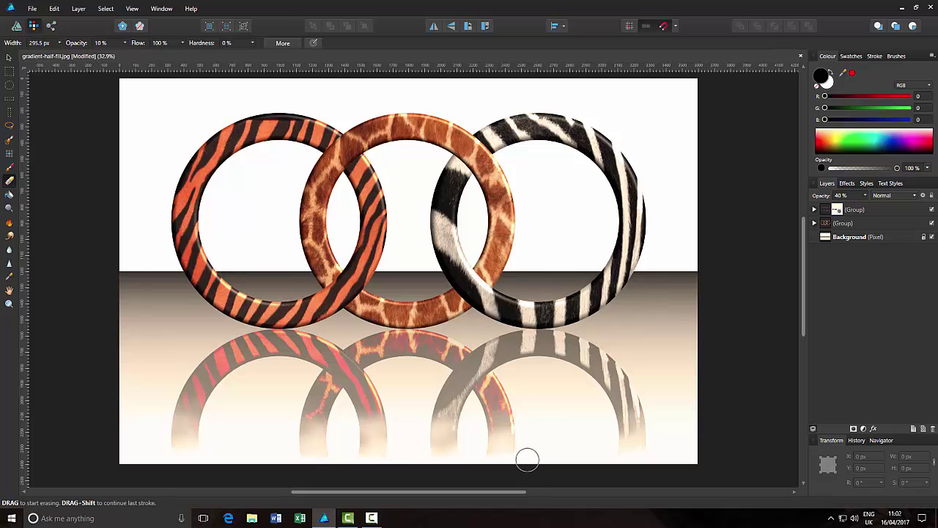
{"action": "mouse_move", "coordinate": [447, 440]}
{"action": "left_mouse_down"}
{"action": "mouse_move", "coordinate": [501, 433]}
{"action": "mouse_move", "coordinate": [497, 440]}
{"action": "mouse_move", "coordinate": [547, 465]}
{"action": "left_mouse_up"}
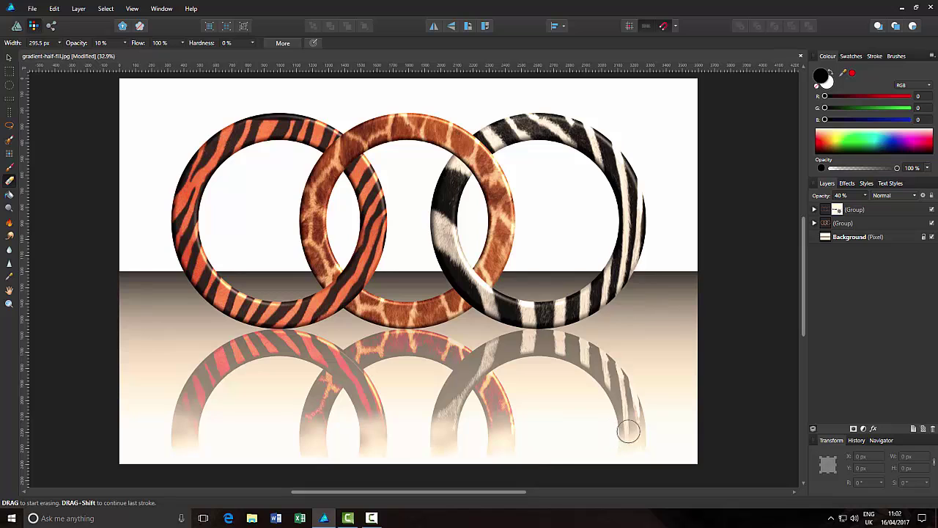